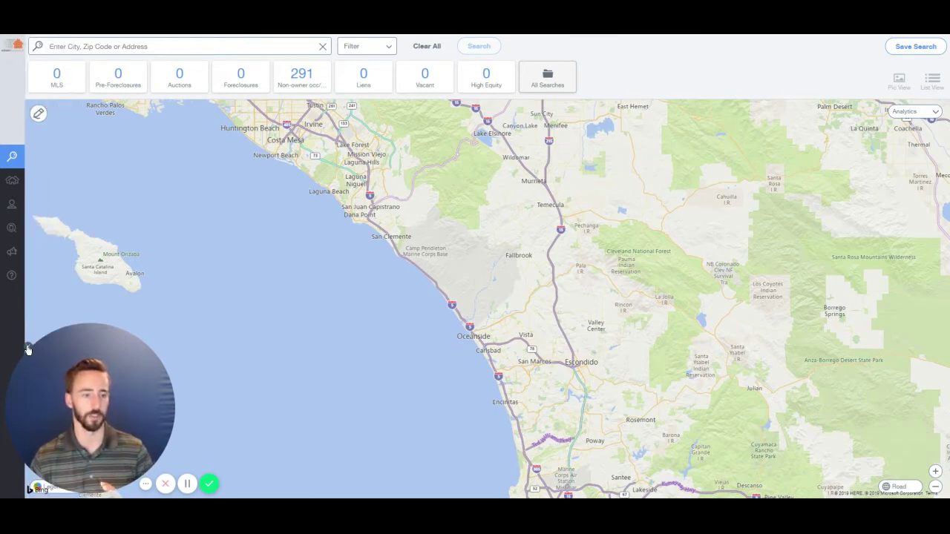
Open and close the filter options, then visit the saved properties list and return to the map
click(28, 348)
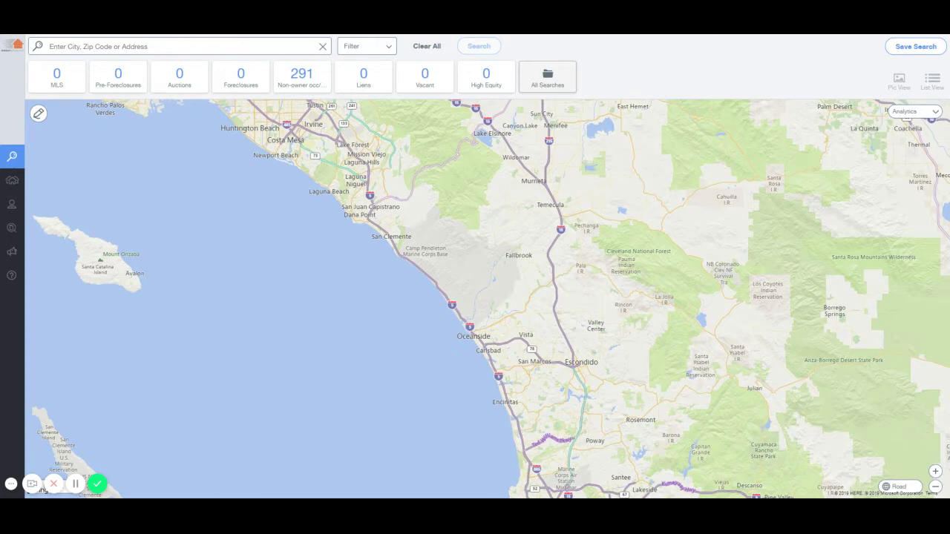
click(349, 52)
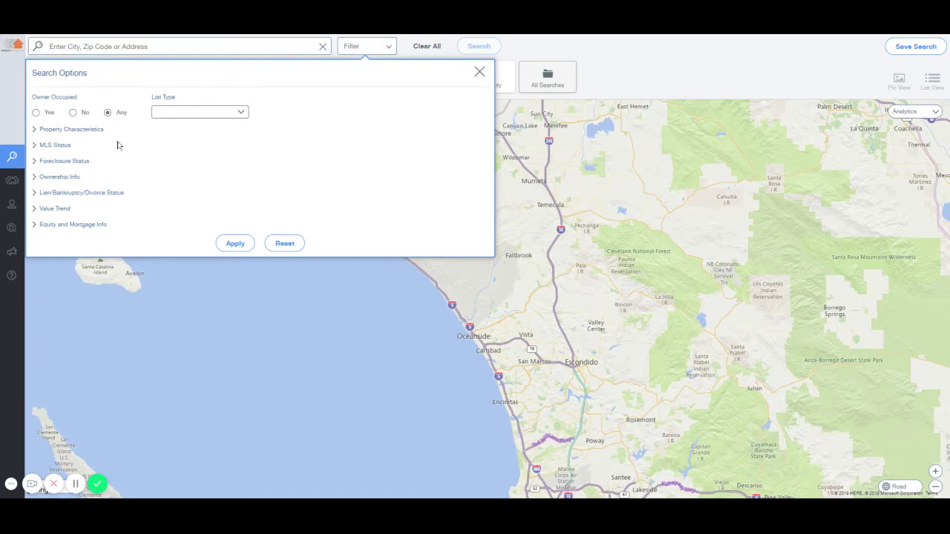
click(371, 49)
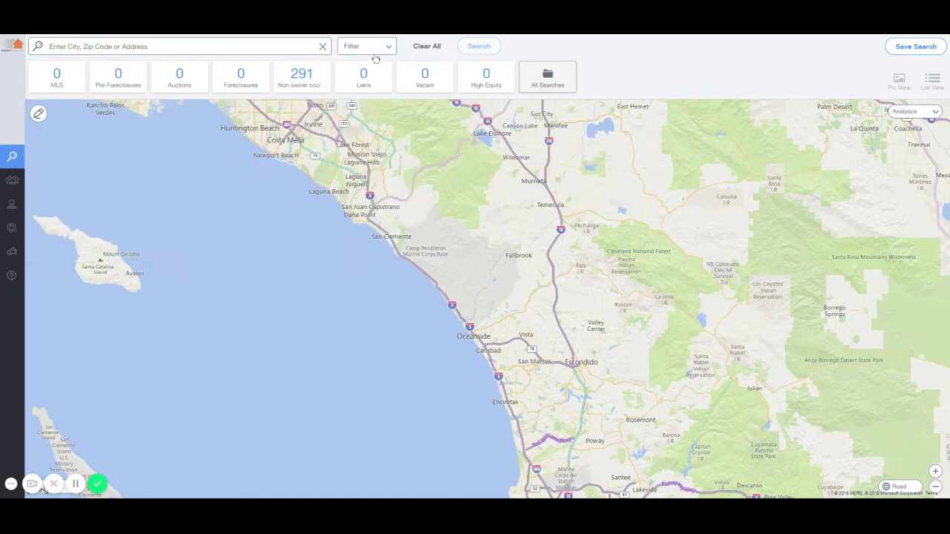
mouse_move(15, 159)
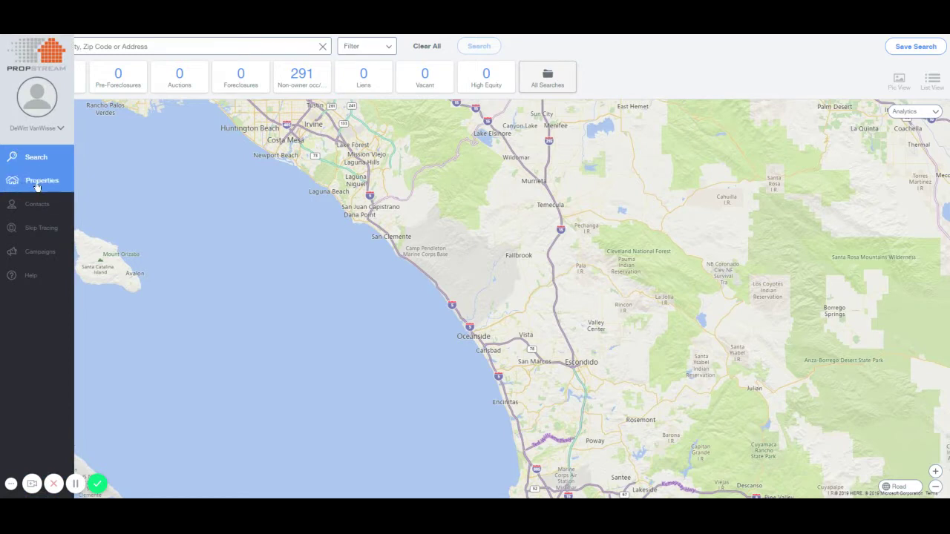
click(37, 186)
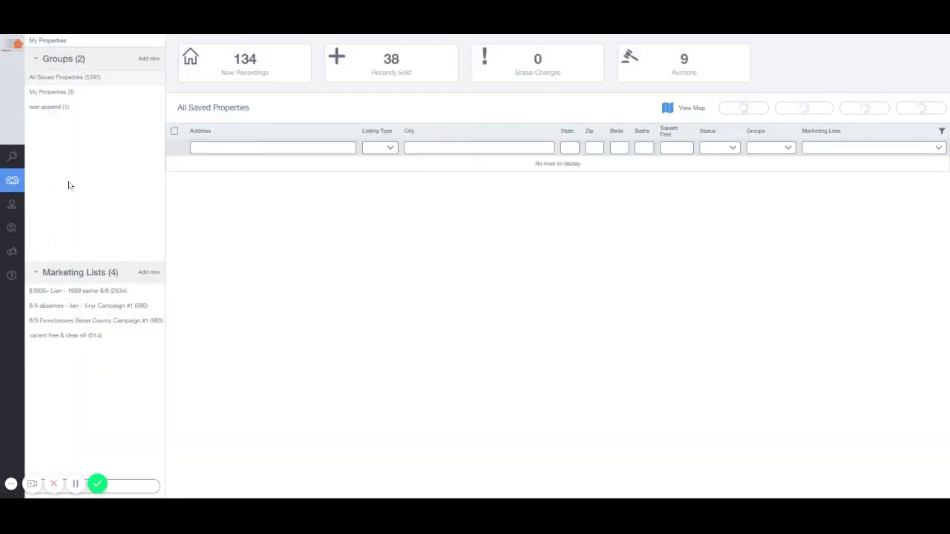
click(22, 157)
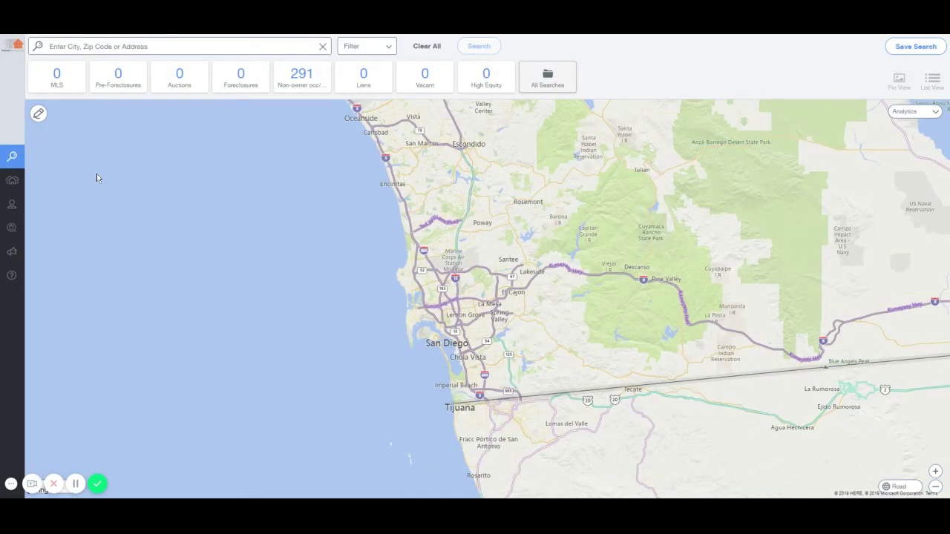
Open the contacts list, start and cancel a skip tracing job, then return to the map
mouse_move(15, 210)
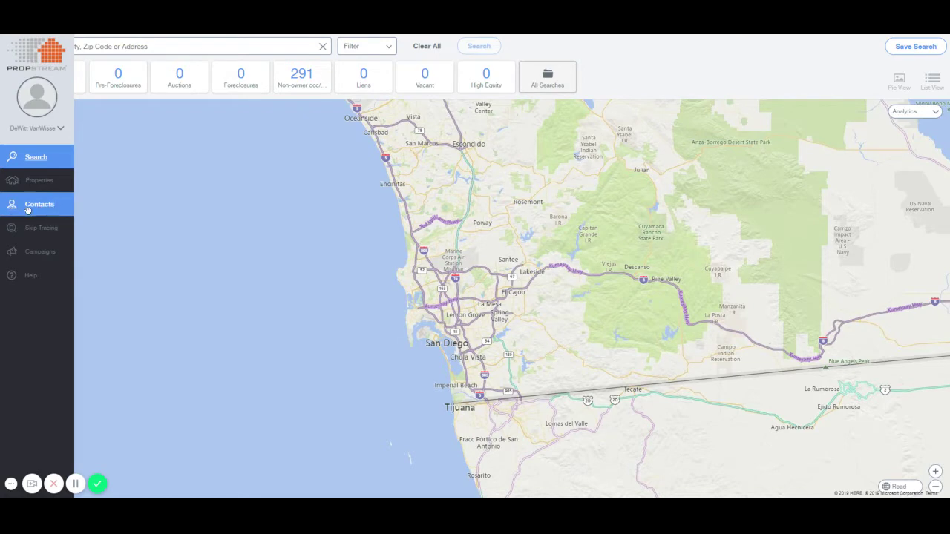
click(29, 210)
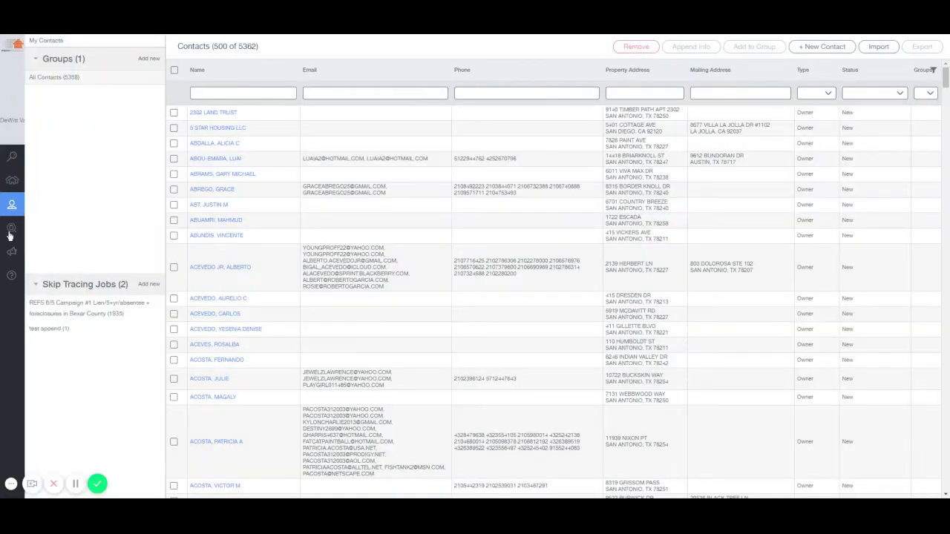
click(13, 228)
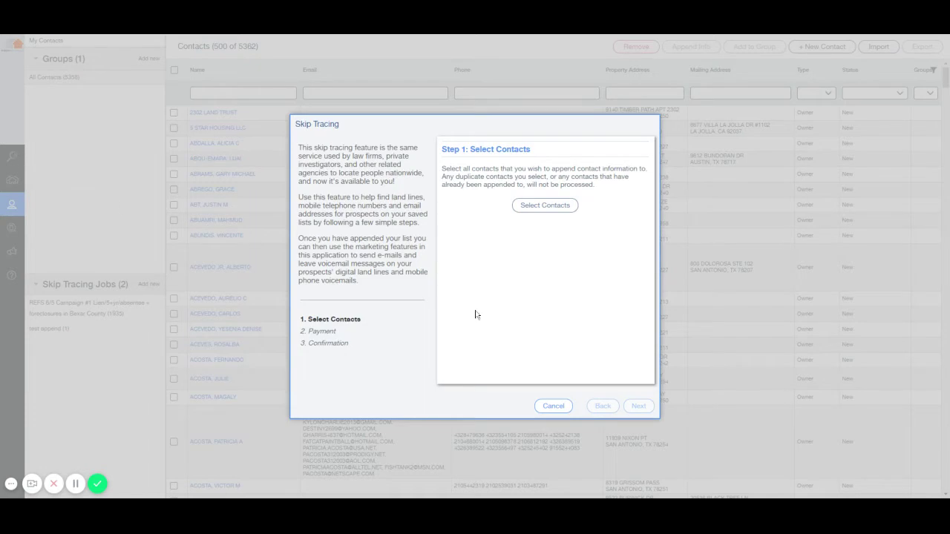
click(557, 407)
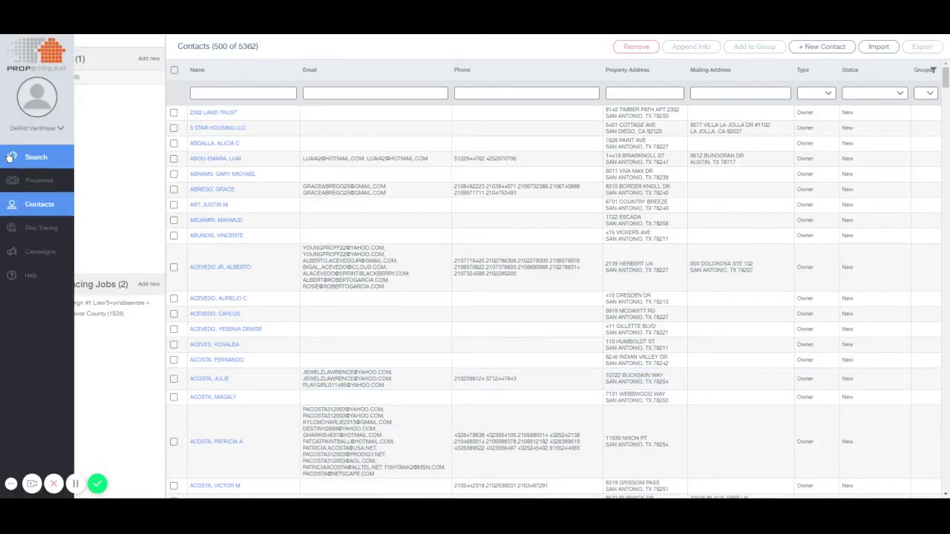
click(11, 158)
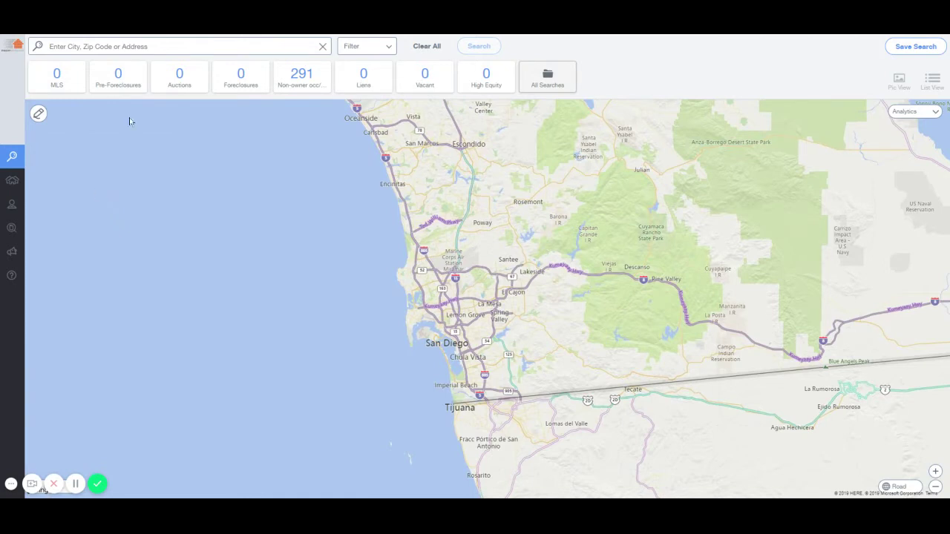
Rerun the recent 'San Diego County, CA' search and scroll its 2,200,487 listed properties
click(136, 46)
click(123, 93)
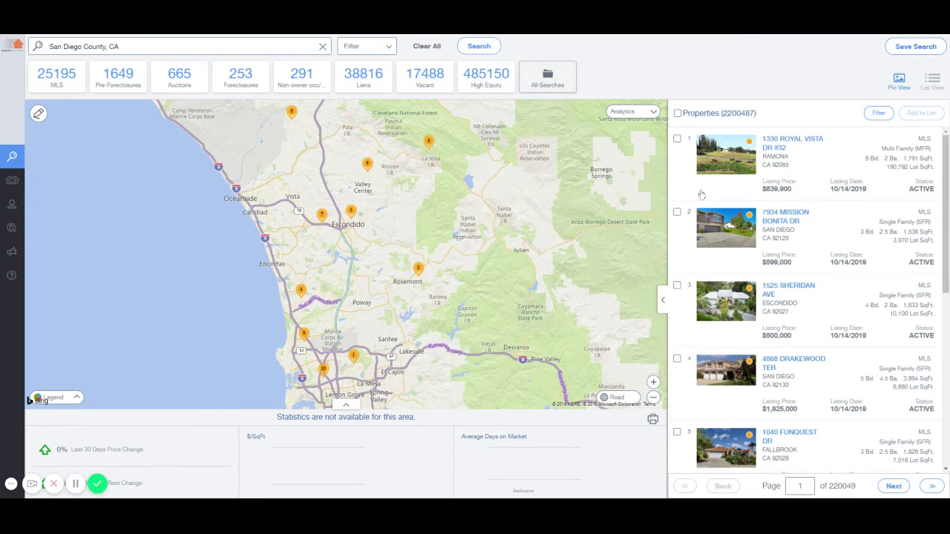
scroll(787, 260, down, 2)
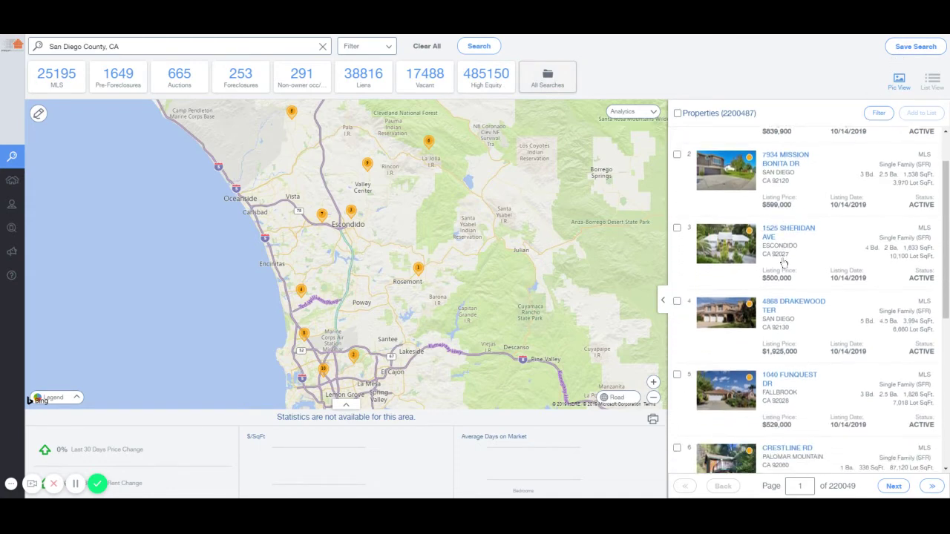
scroll(784, 260, up, 3)
scroll(782, 258, down, 1)
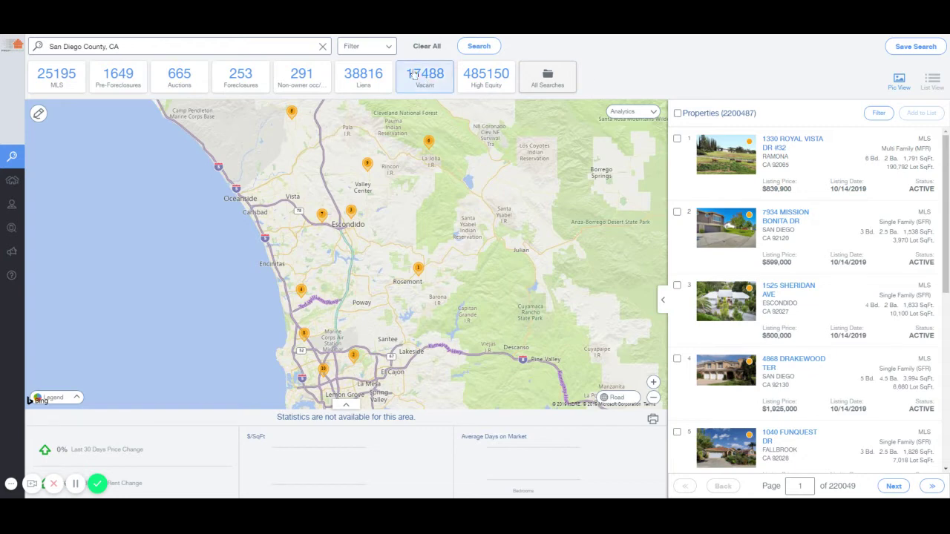
Filter to non-owner-occupied Single Family properties, leaving the year built limit empty
click(383, 48)
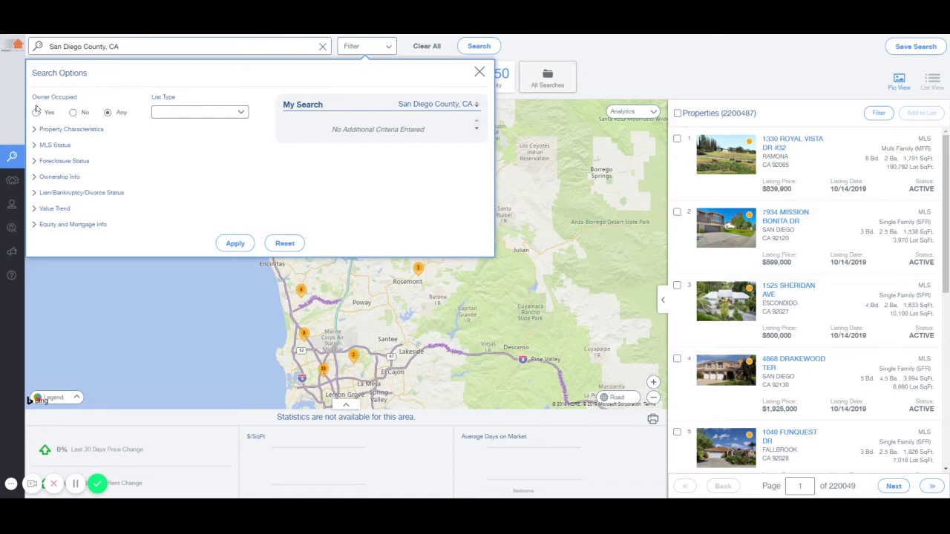
click(74, 112)
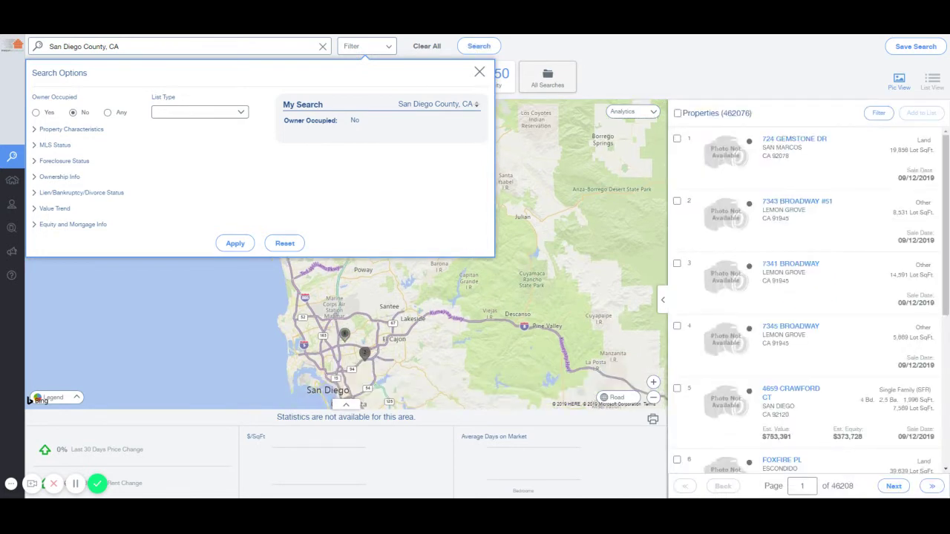
click(90, 129)
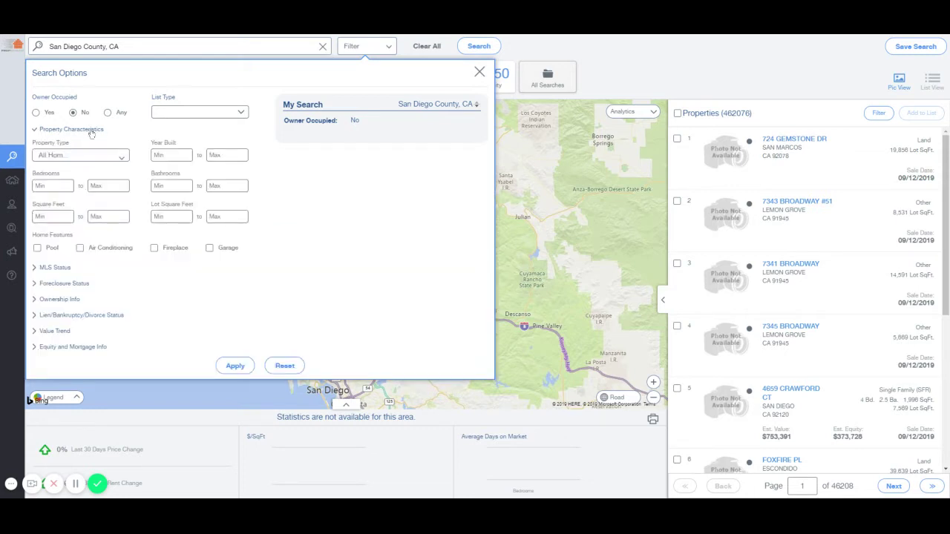
click(117, 157)
click(63, 174)
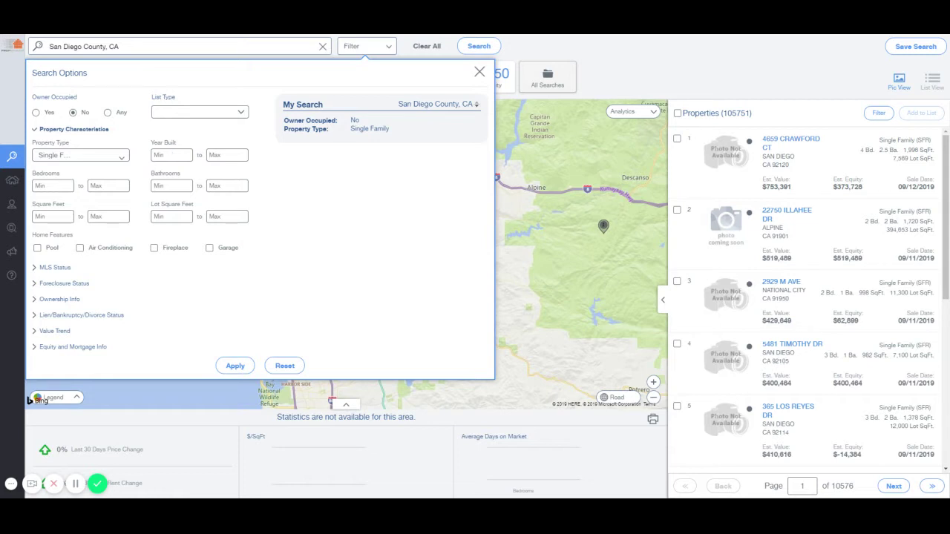
text(2000)
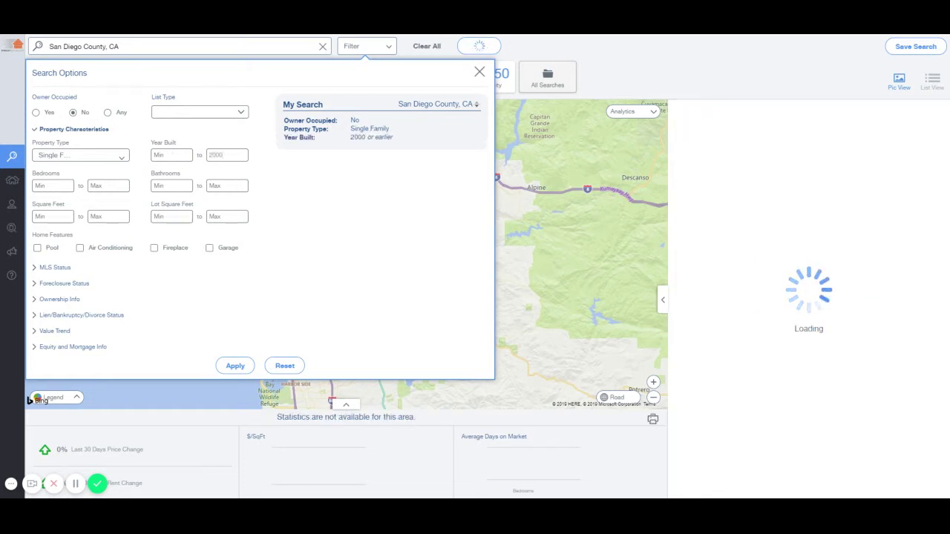
key(BackSpace)
key(BackSpace)
key(BackSpace)
key(BackSpace)
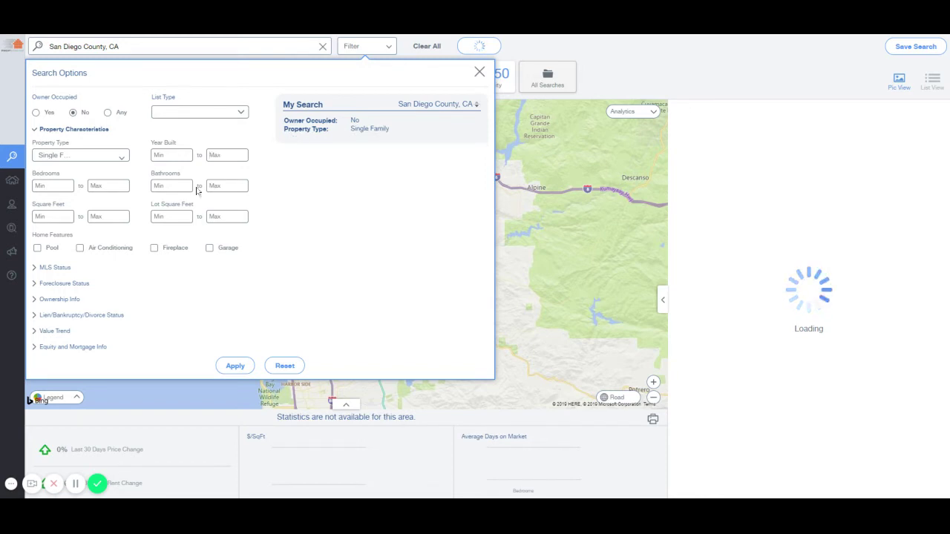
click(83, 131)
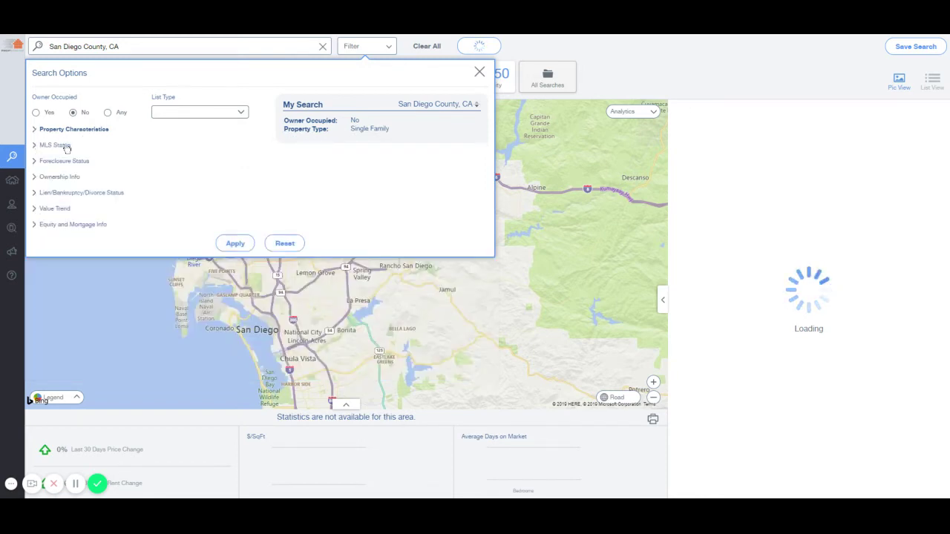
Try the MLS Status not-on-market and rental options, then reset both to any
click(64, 146)
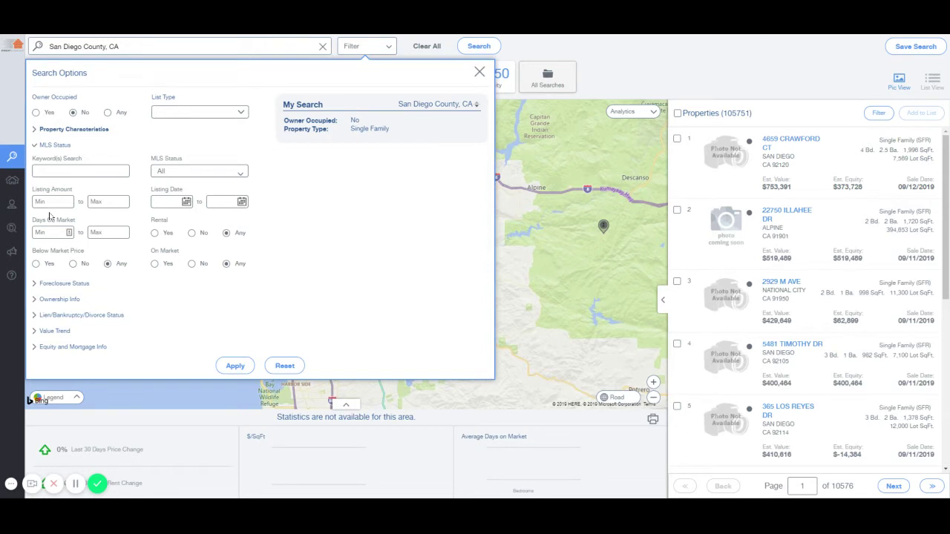
click(196, 173)
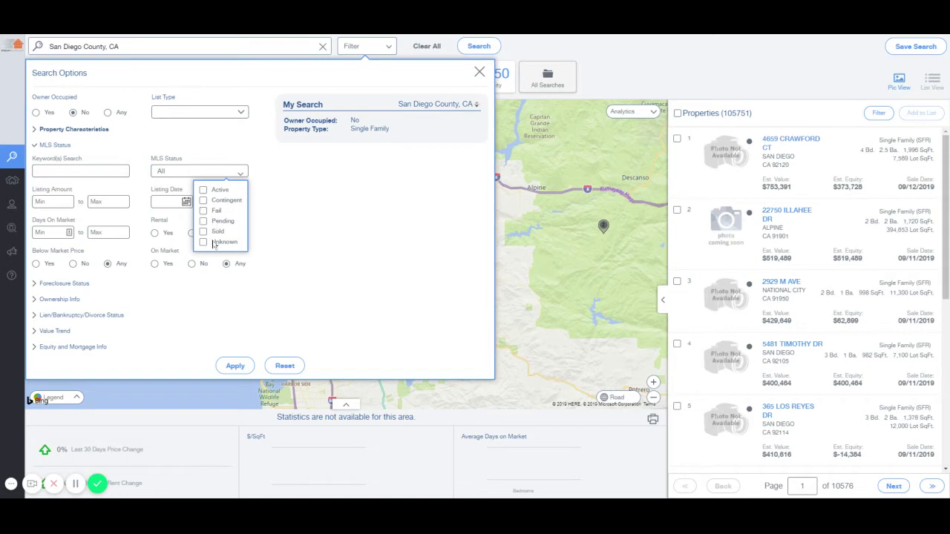
click(268, 255)
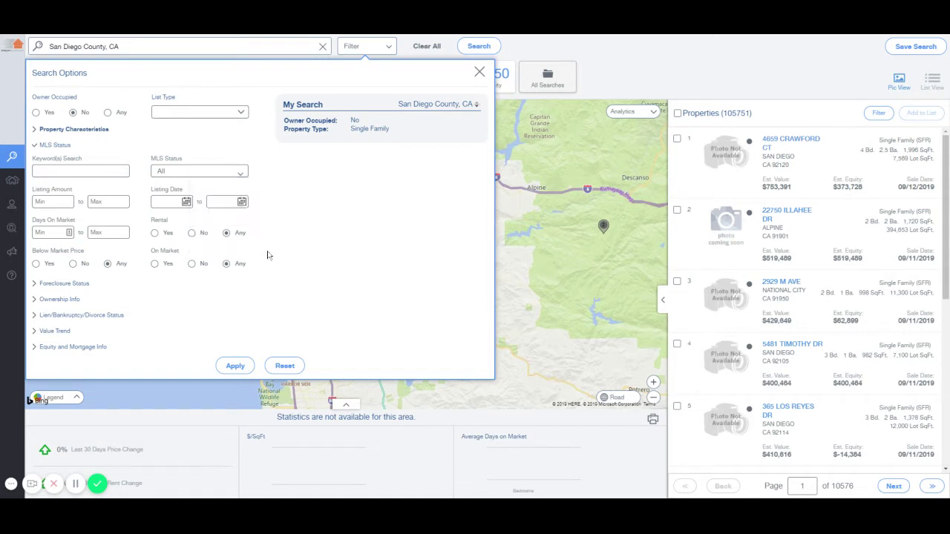
click(193, 264)
click(226, 264)
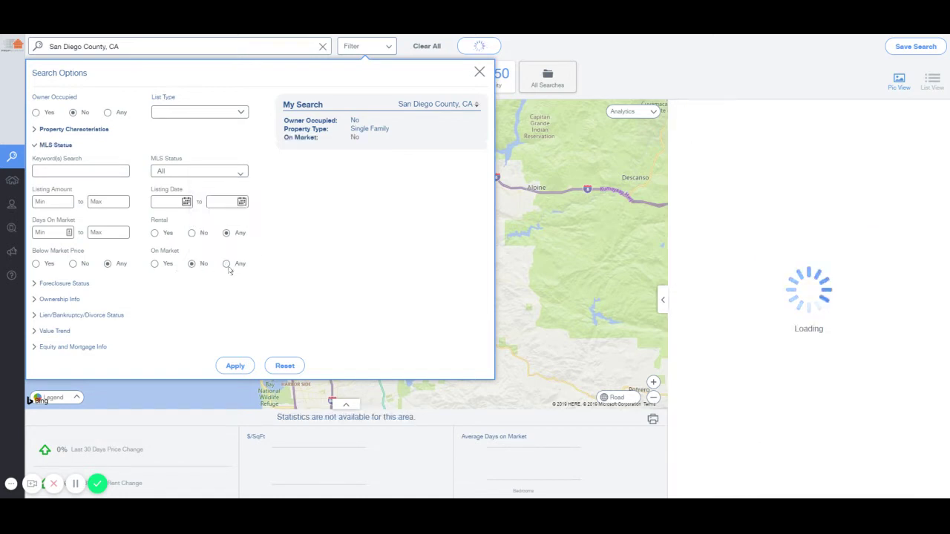
click(155, 234)
click(227, 233)
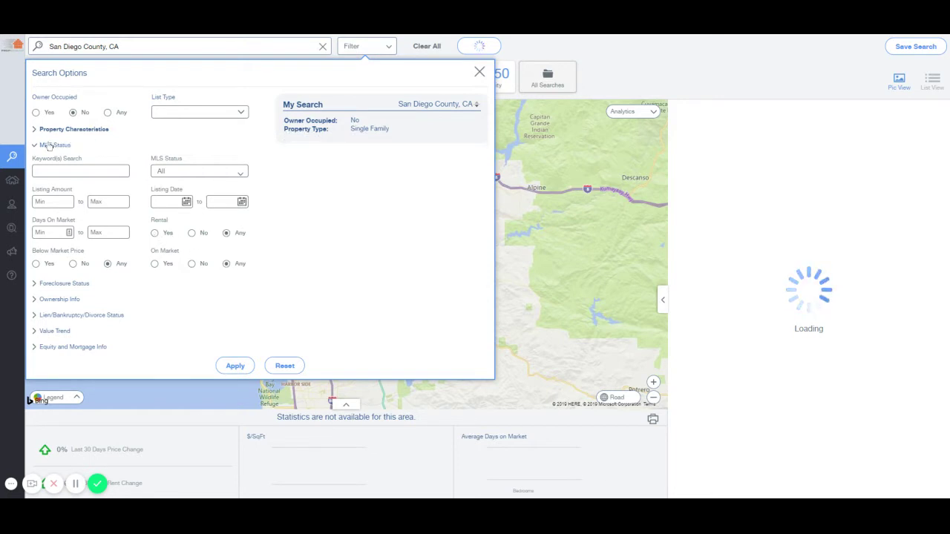
click(51, 145)
click(65, 162)
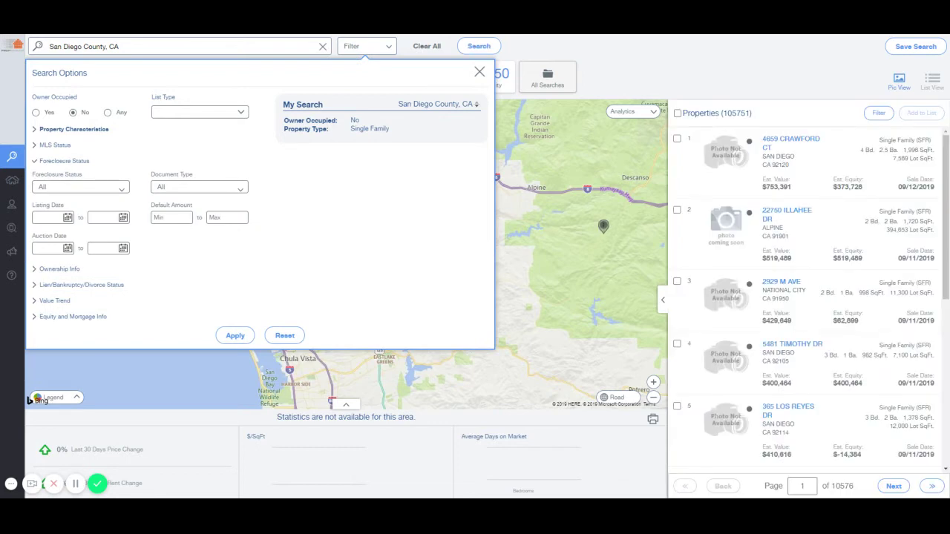
Look through the Ownership Info, Lien/Bankruptcy and Value Trend filter sections
click(64, 160)
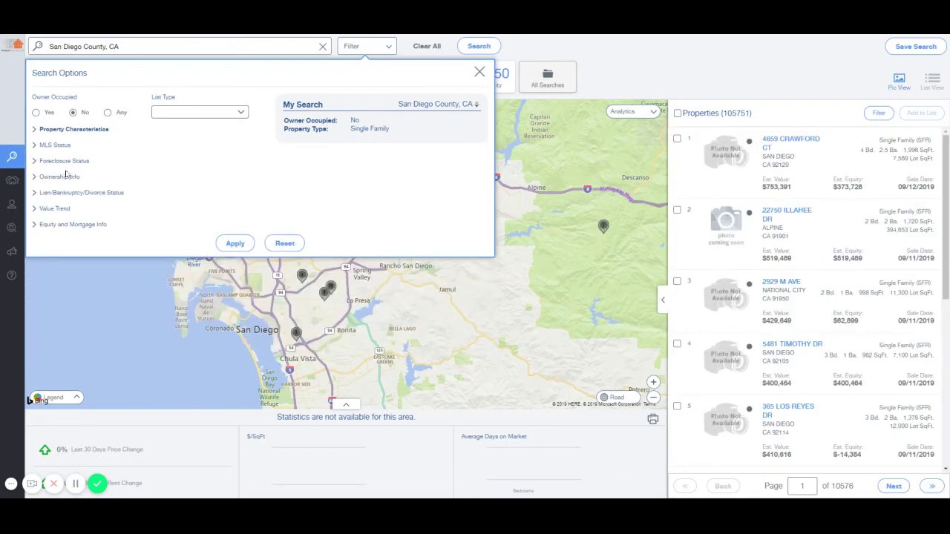
click(63, 178)
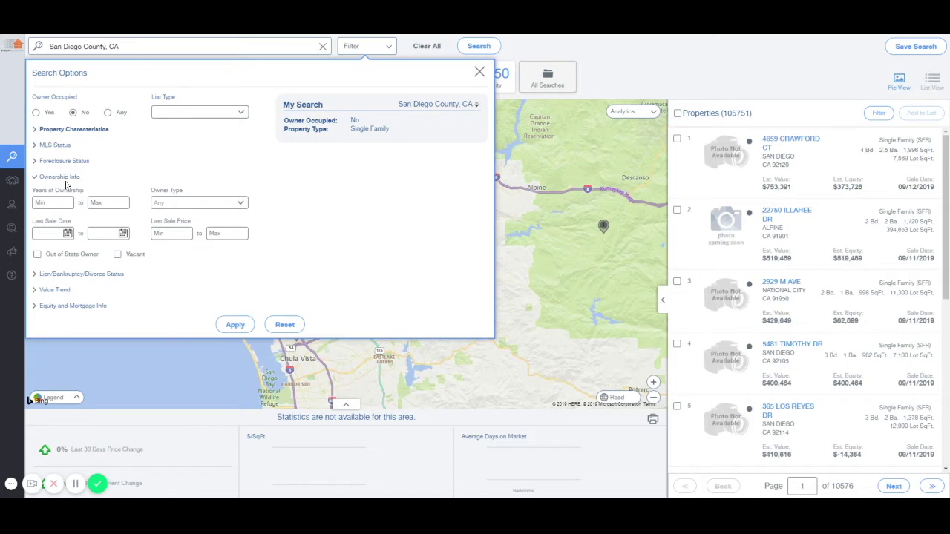
click(65, 180)
click(83, 192)
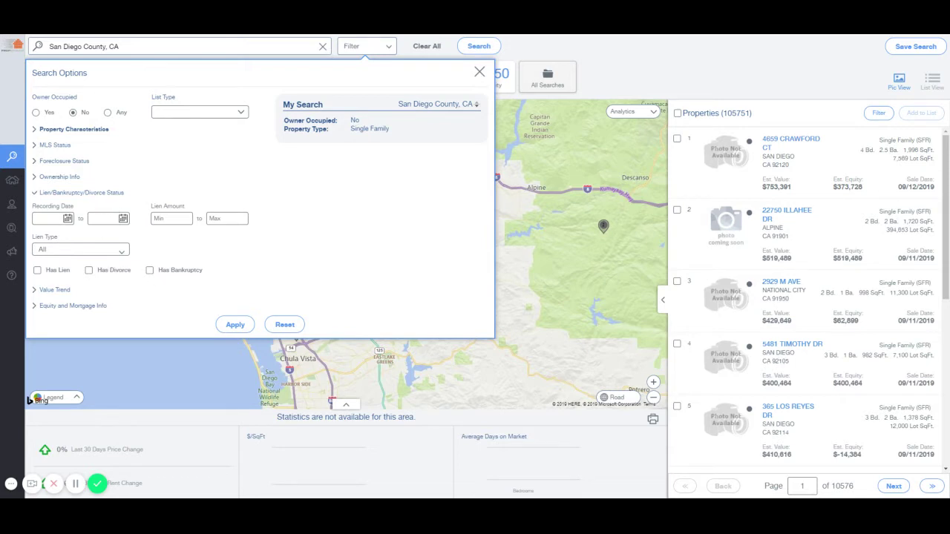
click(88, 193)
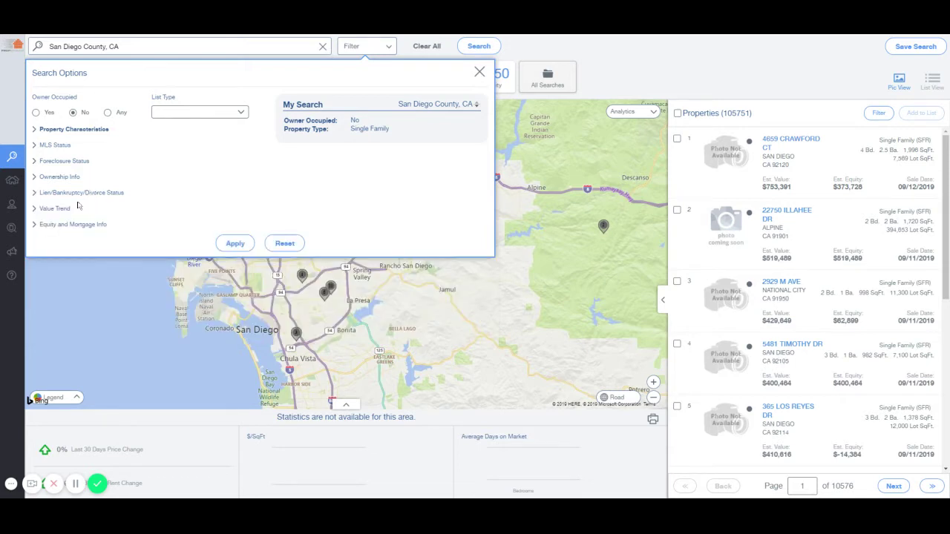
click(64, 209)
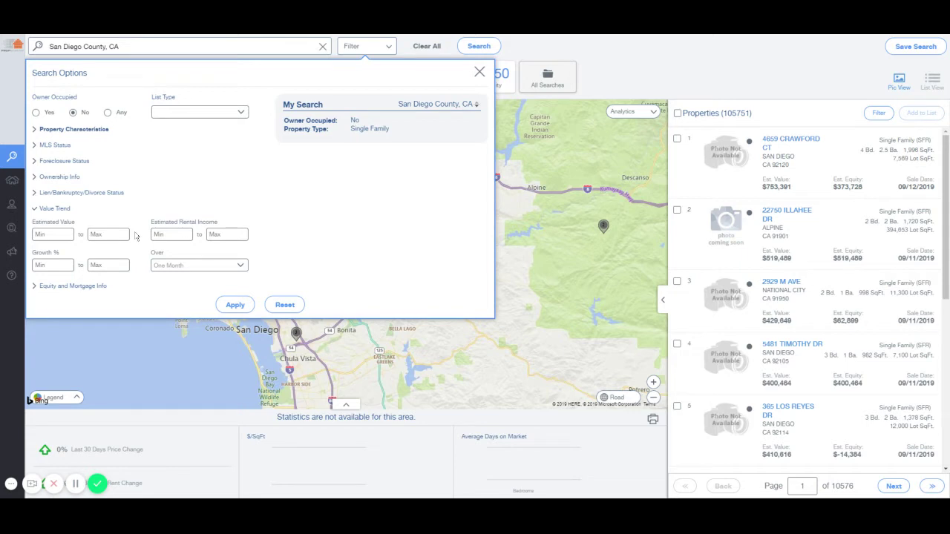
click(50, 210)
Browse the Equity and Mortgage loan types, then close the search options unapplied
click(82, 225)
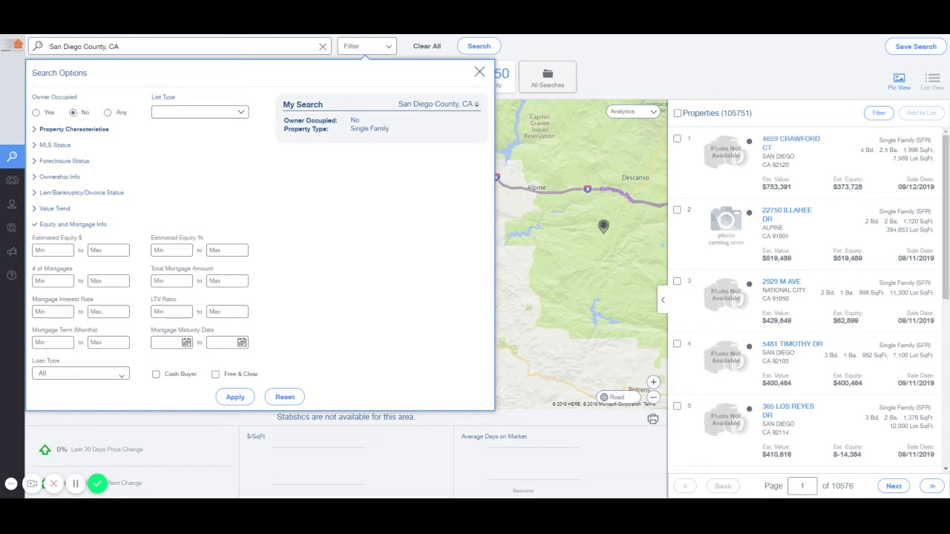
click(109, 375)
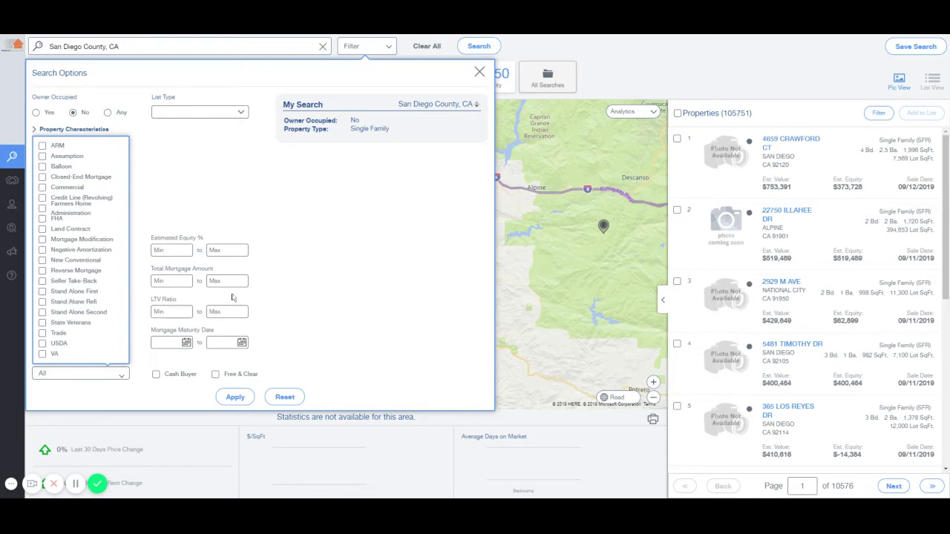
click(302, 291)
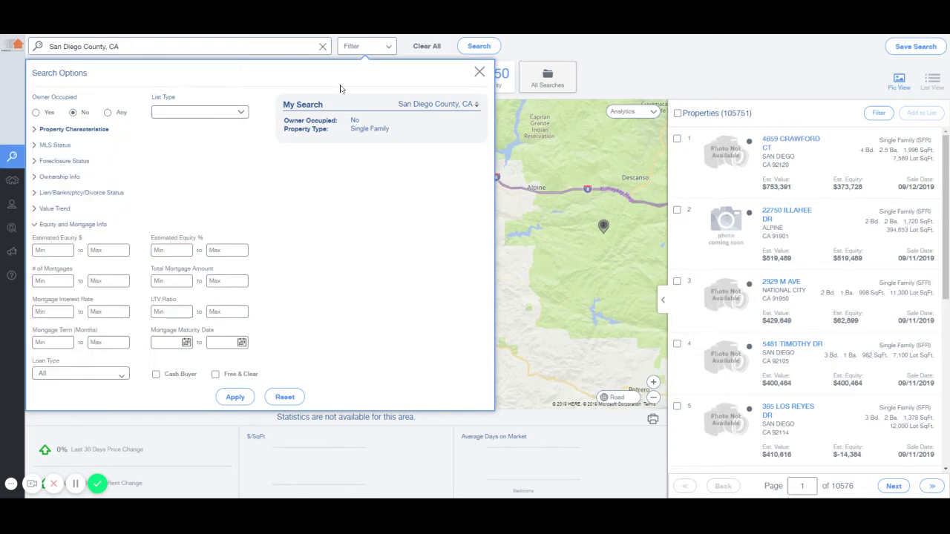
click(377, 47)
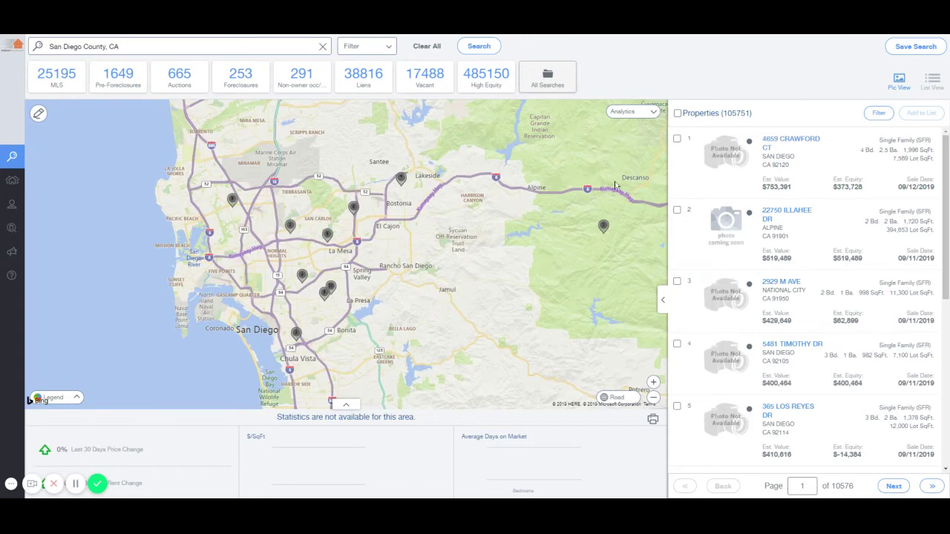
Show only the auction properties, leaving 510 single-family results over 51 pages
click(181, 79)
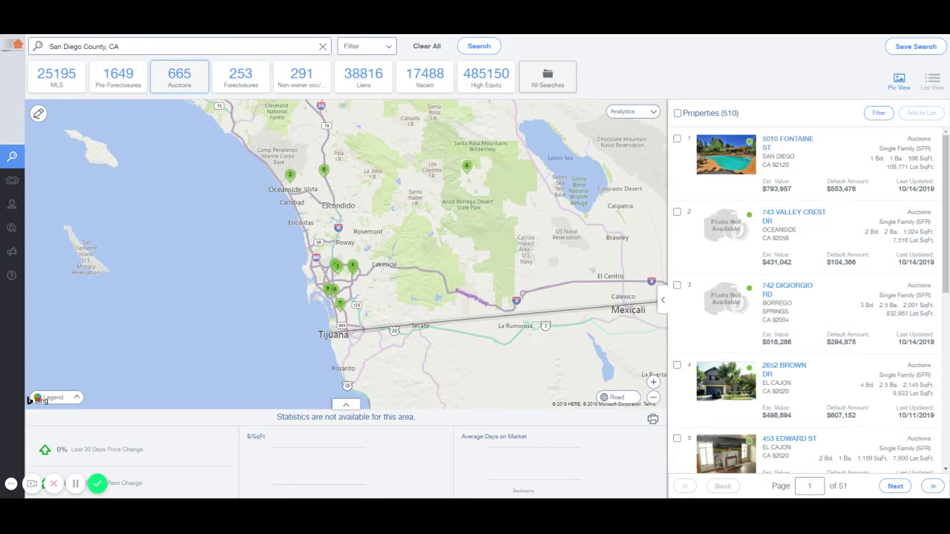
click(386, 48)
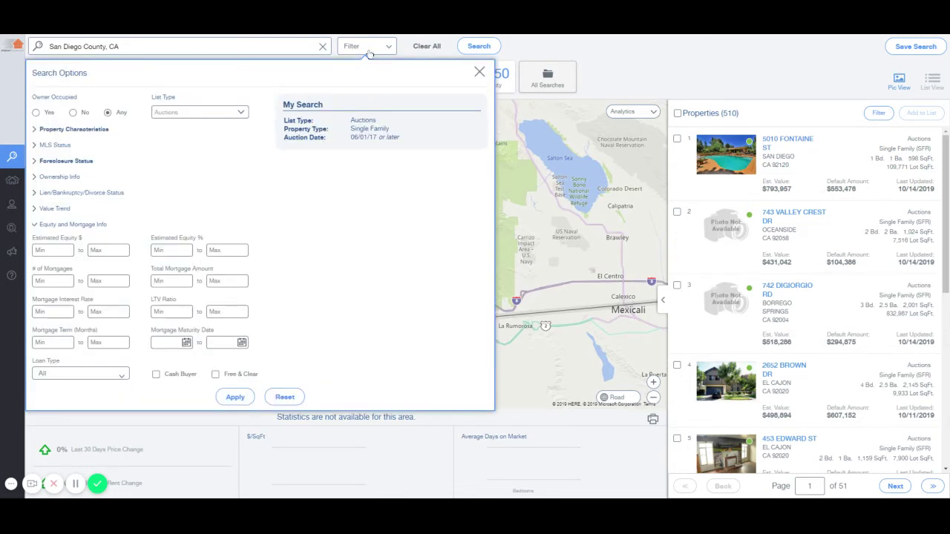
click(368, 54)
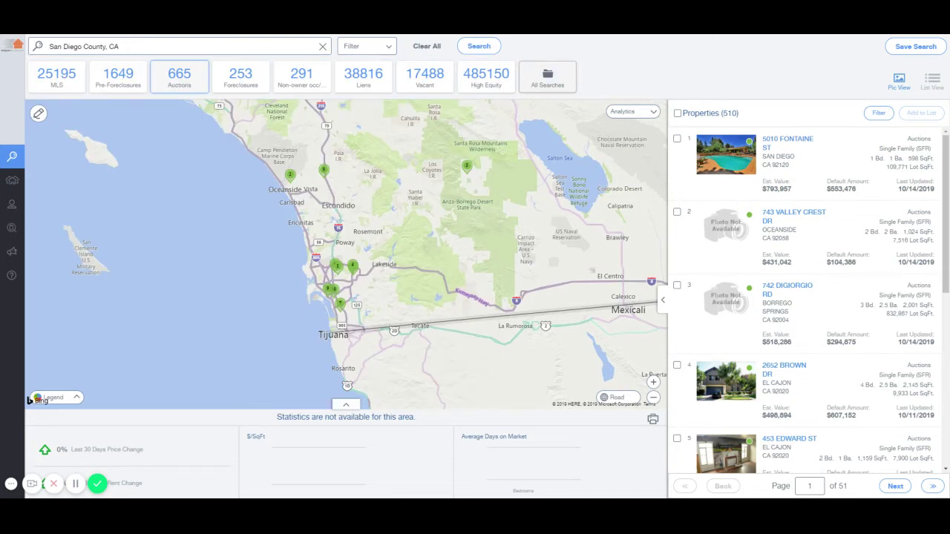
Select all 510 auction properties in the results list
click(379, 54)
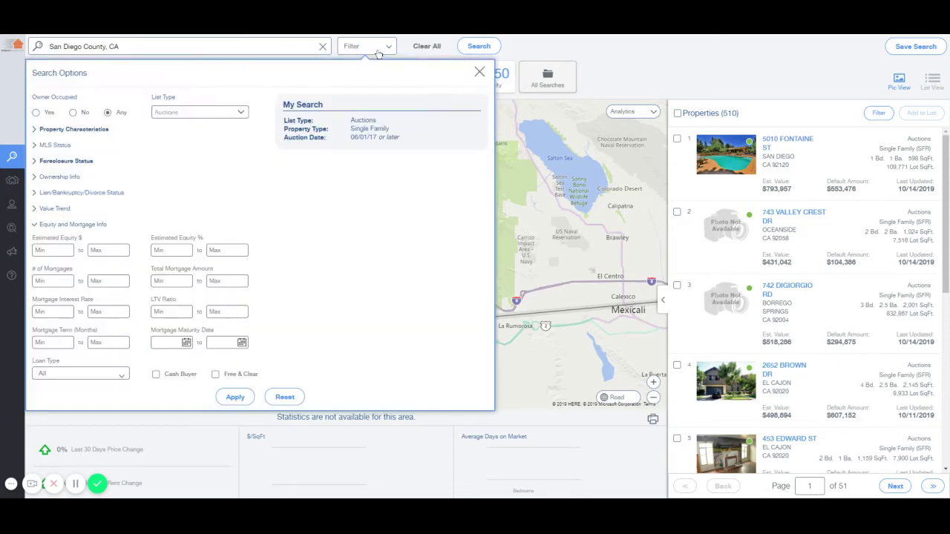
click(374, 49)
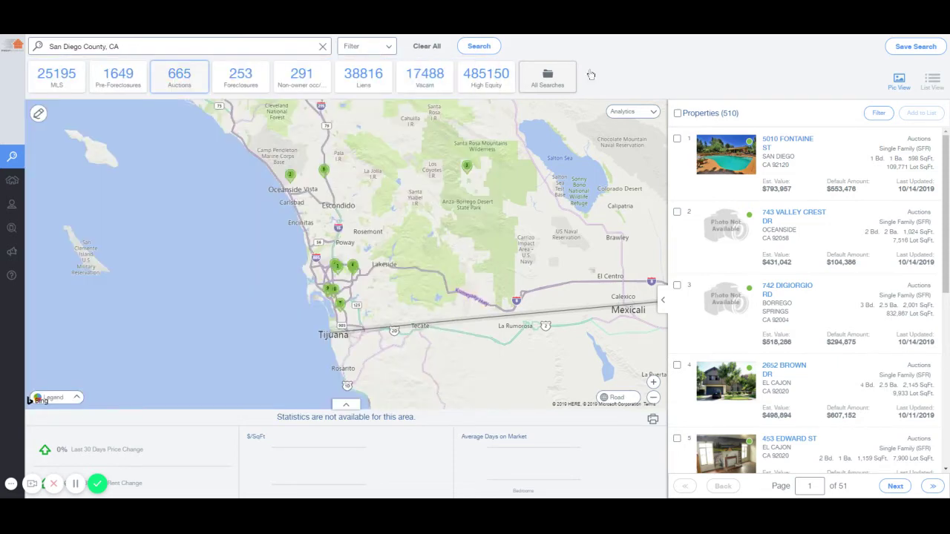
click(677, 114)
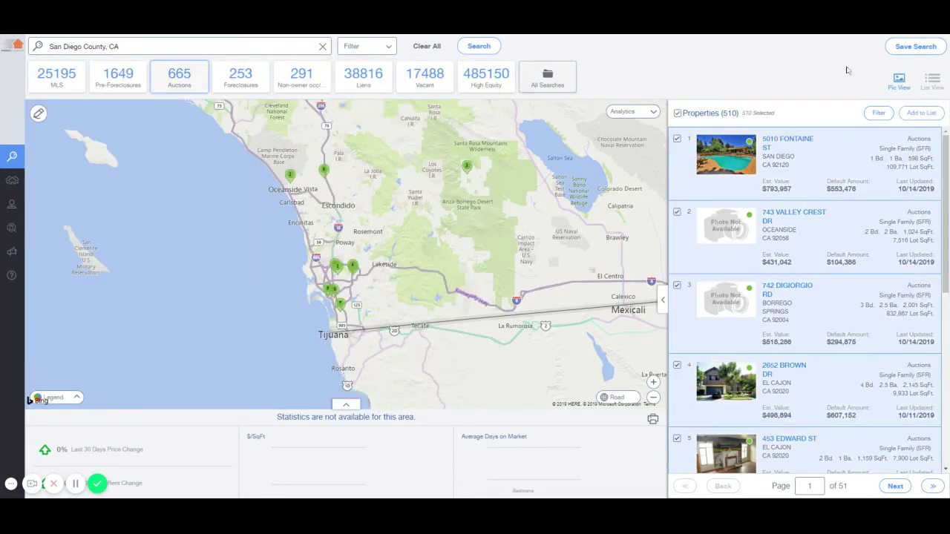
Start and cancel saving the search twice, and glance at the saved searches list
click(910, 48)
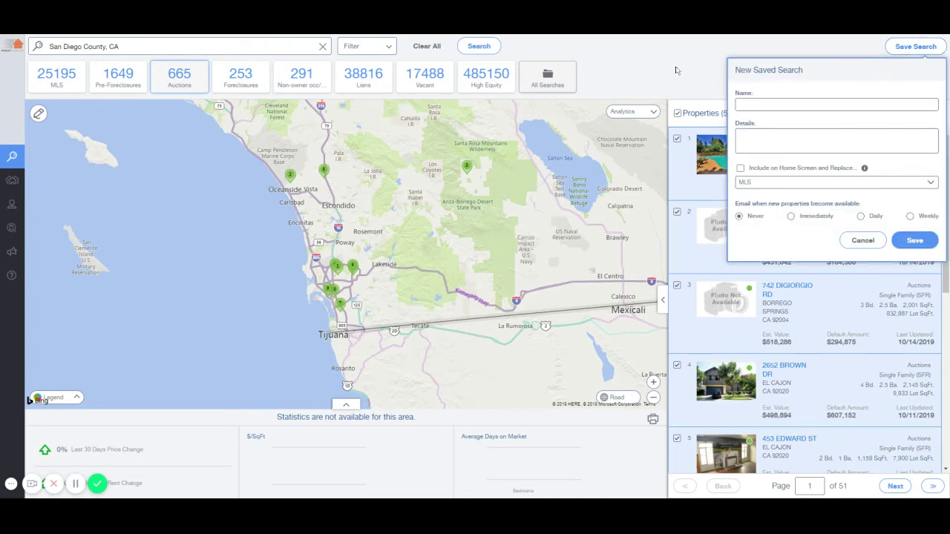
click(676, 70)
click(549, 86)
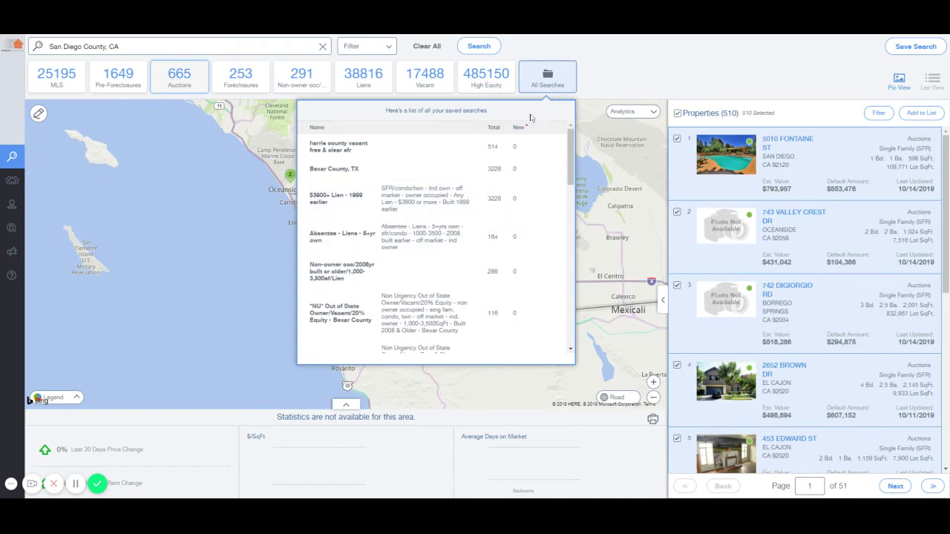
click(549, 82)
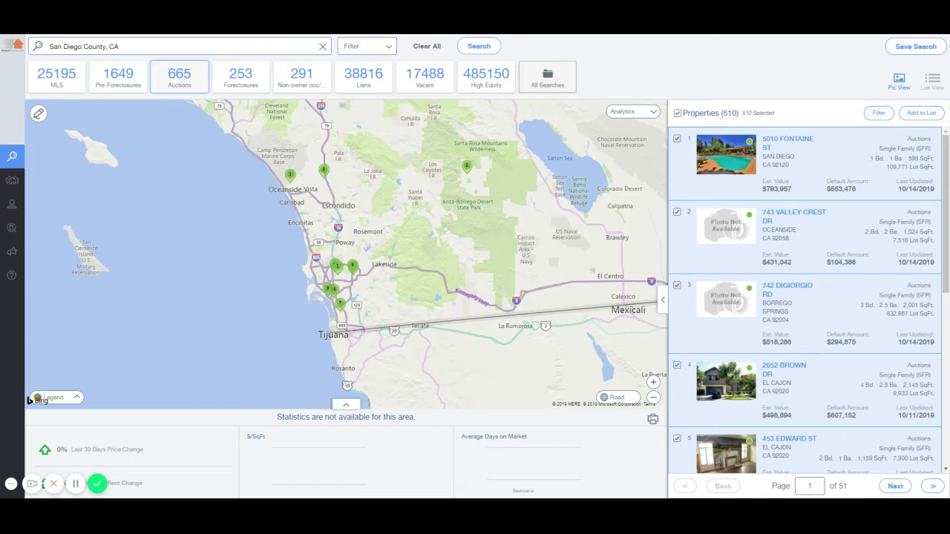
click(365, 44)
click(365, 44)
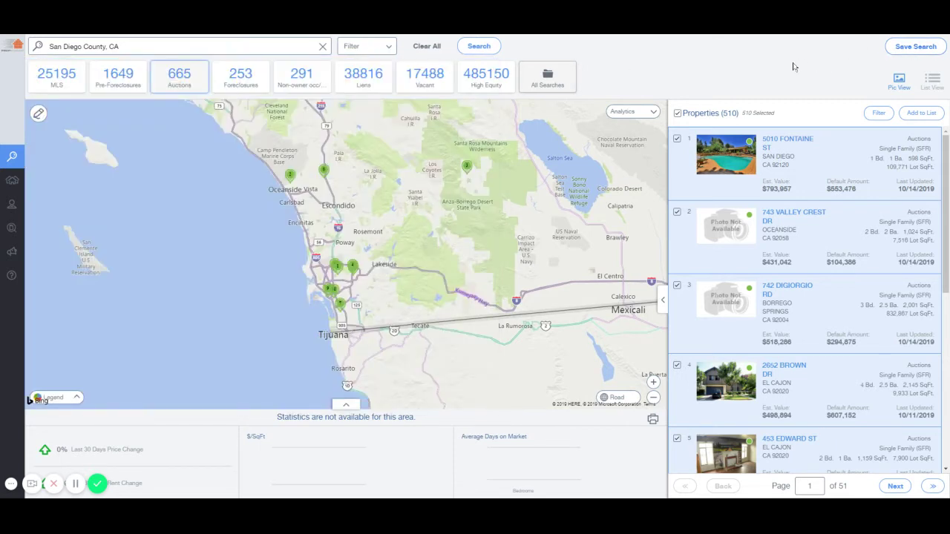
click(900, 46)
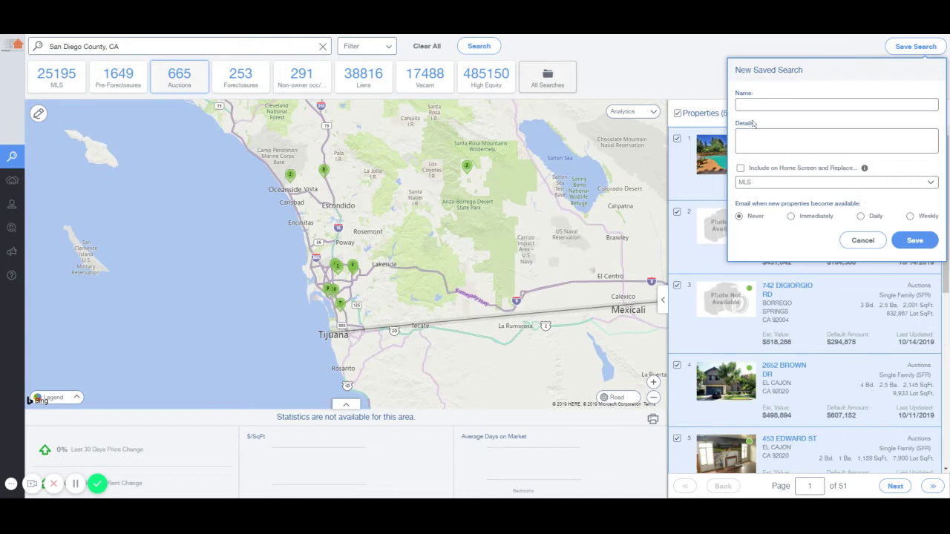
click(672, 78)
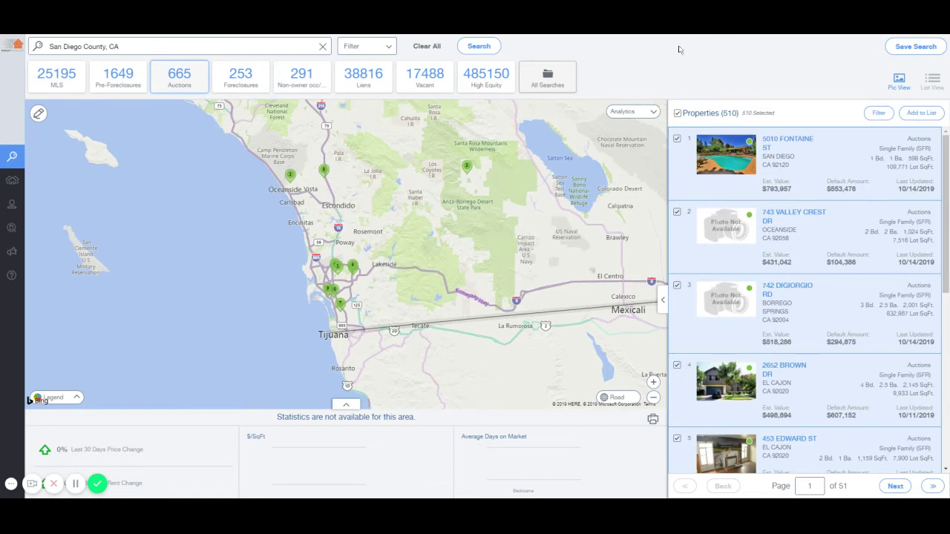
mouse_move(26, 196)
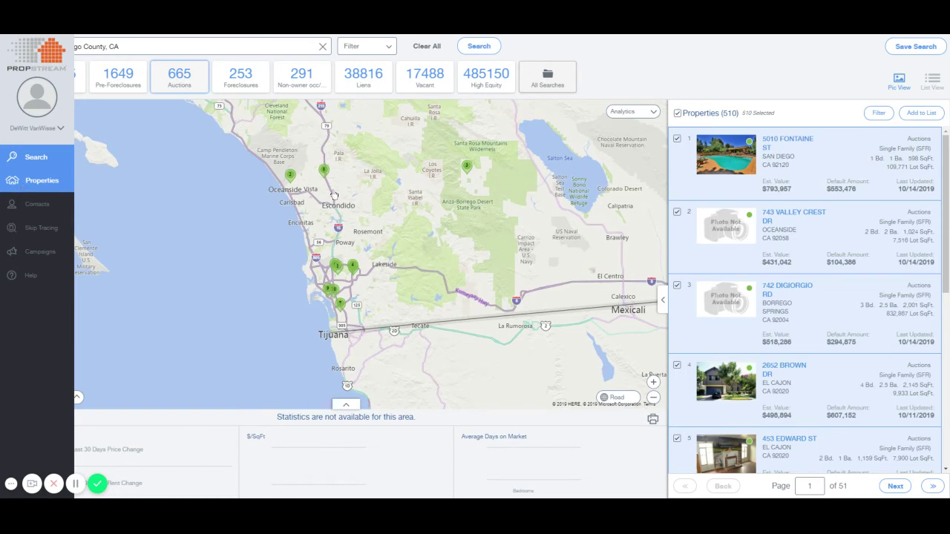
Return from saved properties to a blank map, zoomed in three levels and centred on La Mesa
click(22, 188)
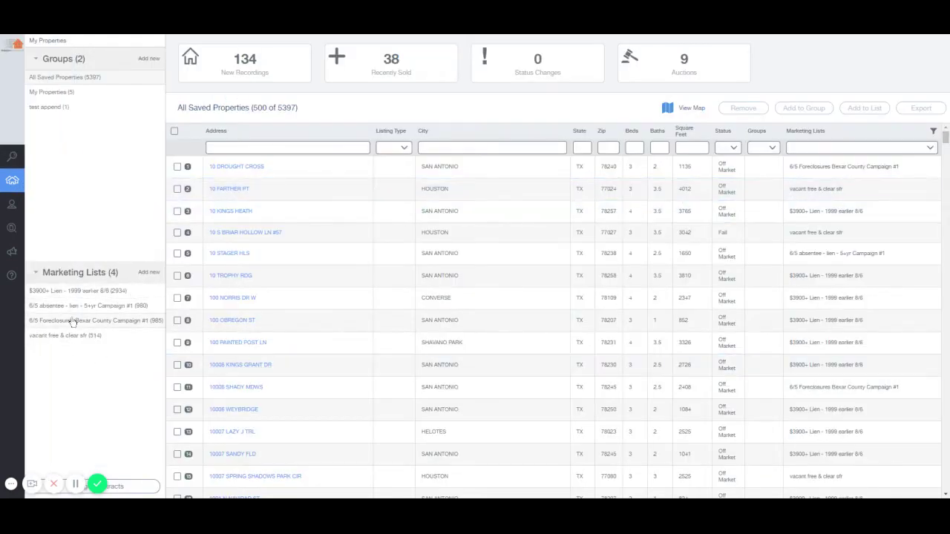
mouse_move(7, 169)
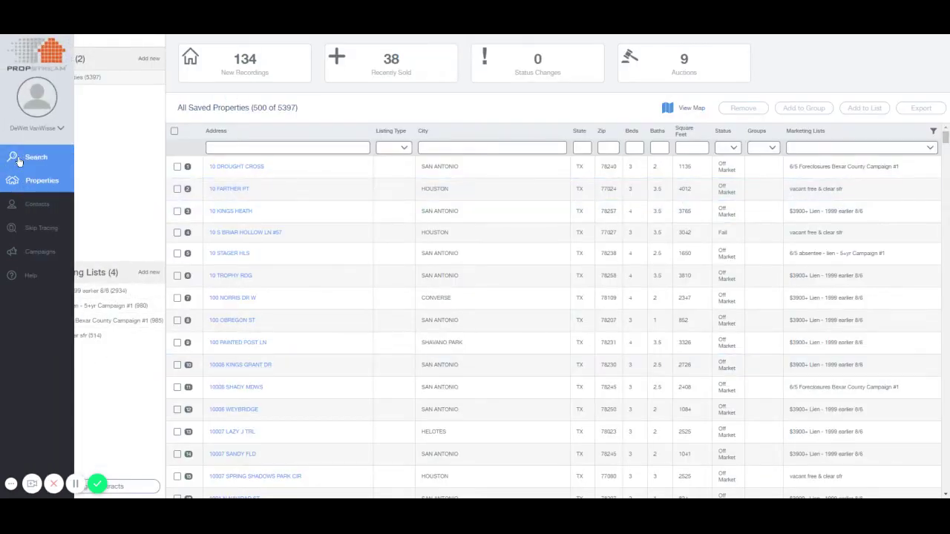
click(20, 160)
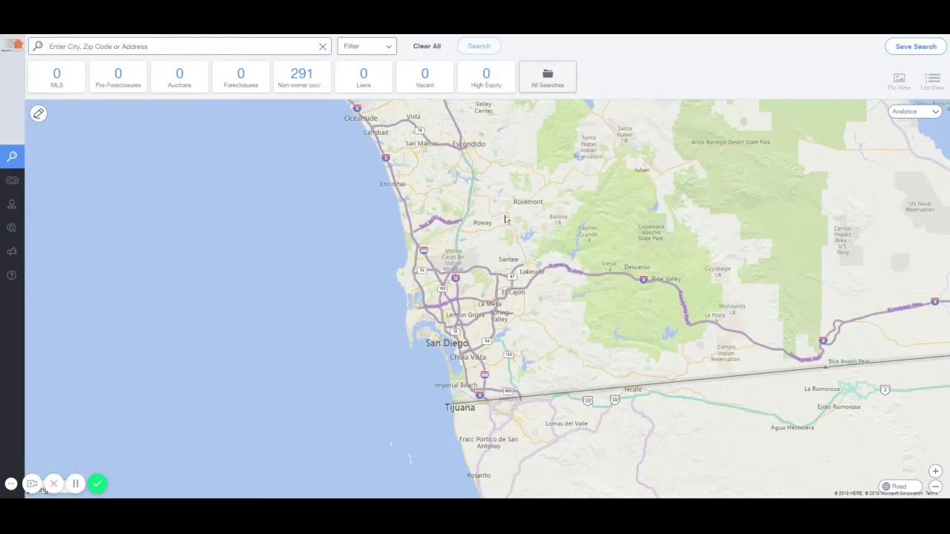
click(936, 472)
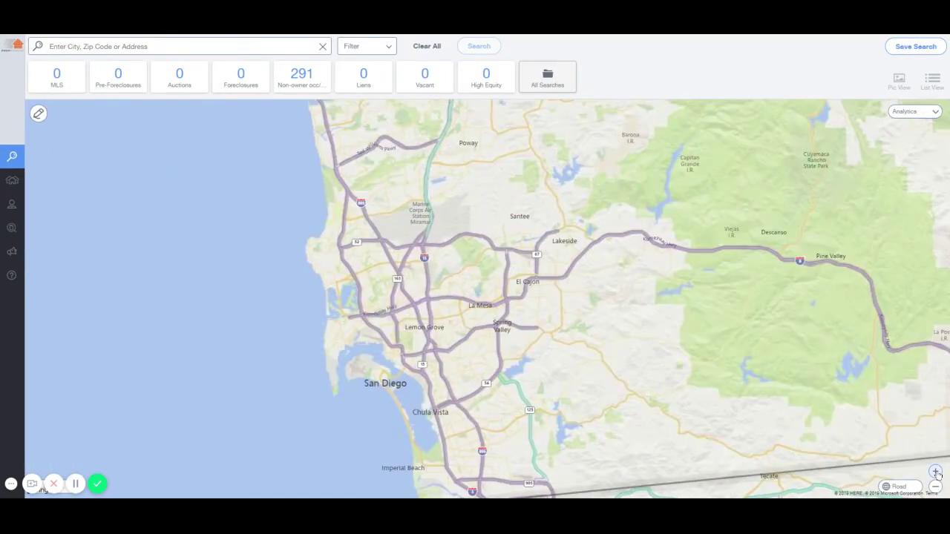
click(935, 472)
click(935, 472)
click(935, 472)
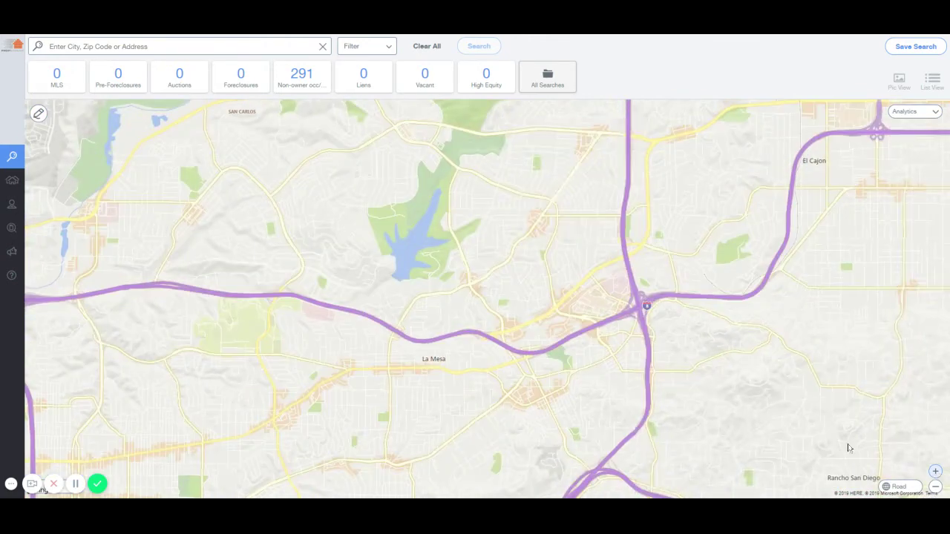
mouse_move(507, 252)
mouse_down()
mouse_move(508, 274)
mouse_move(483, 283)
mouse_move(476, 243)
mouse_up()
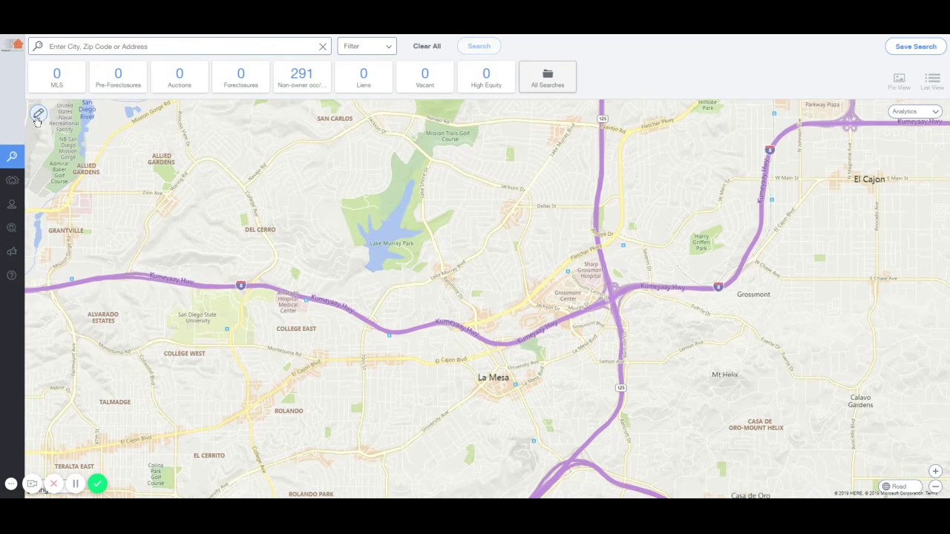
Draw a search shape around La Mesa and run it, listing 9,829 properties
click(37, 115)
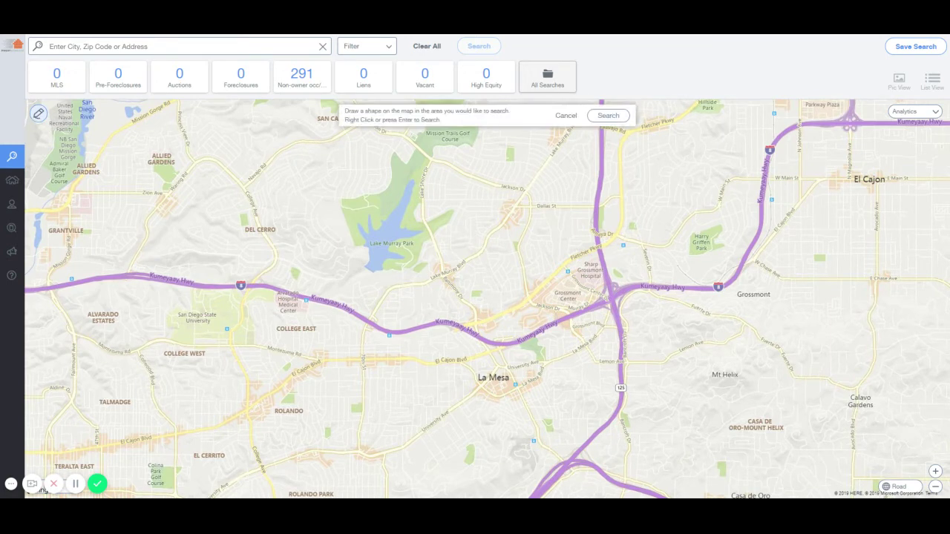
mouse_move(436, 289)
mouse_down()
mouse_move(433, 421)
mouse_move(629, 421)
mouse_move(640, 261)
mouse_move(438, 290)
mouse_up()
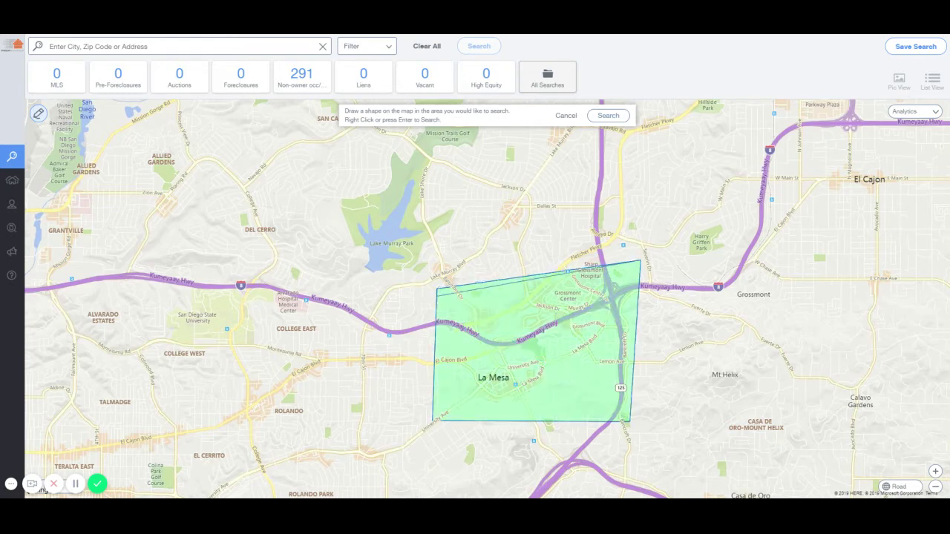
right_click(437, 290)
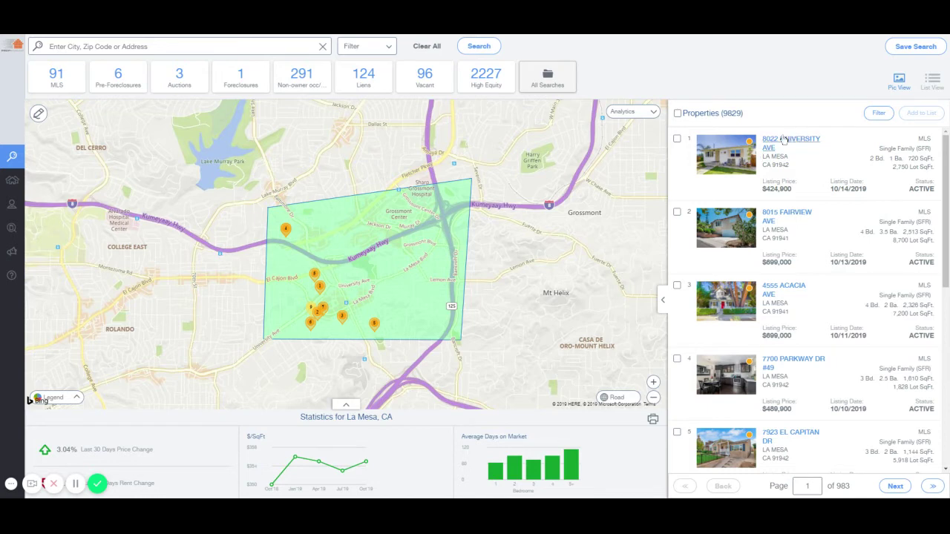
click(785, 141)
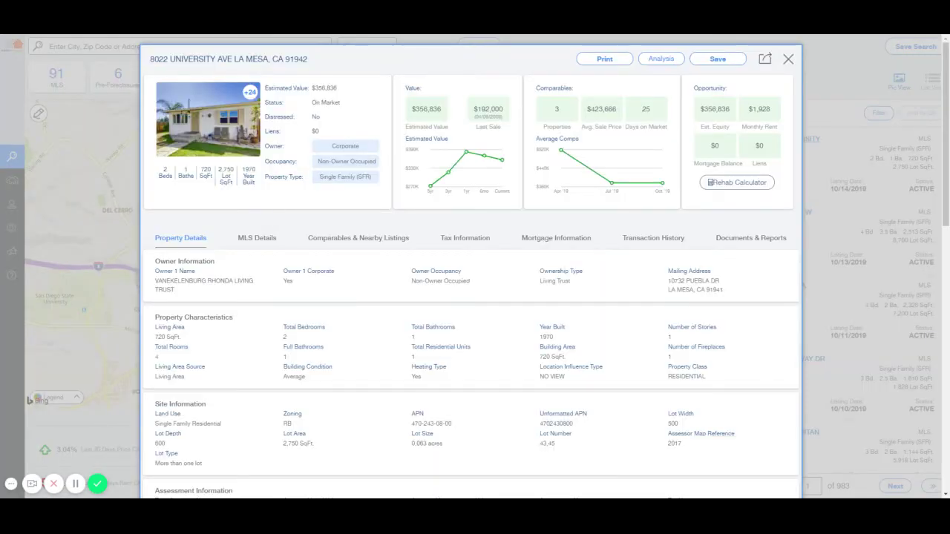
click(196, 104)
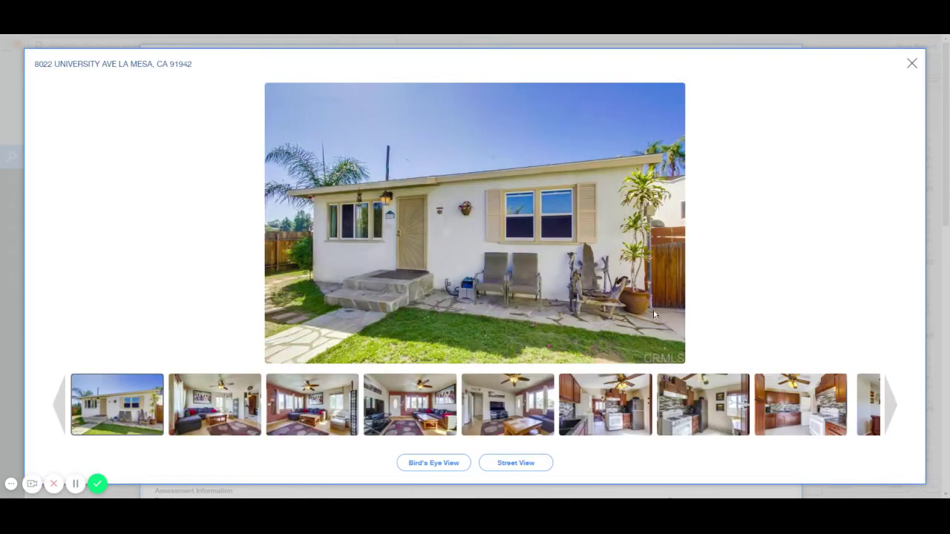
click(914, 66)
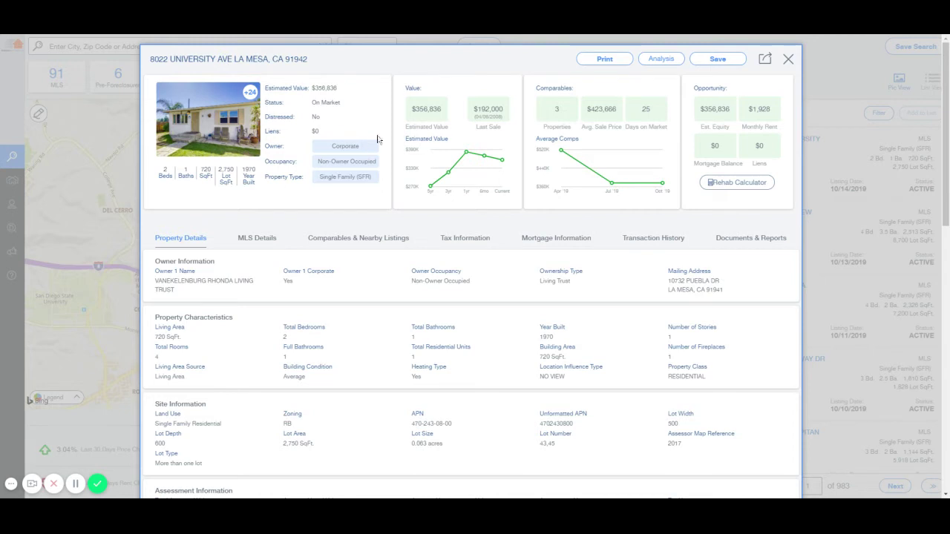
drag(414, 117, 503, 119)
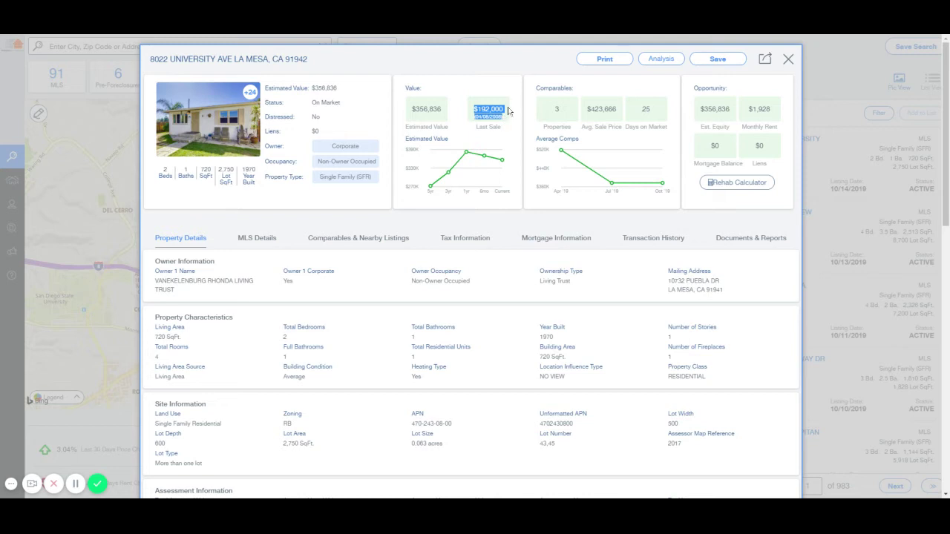
click(557, 111)
drag(590, 109, 620, 127)
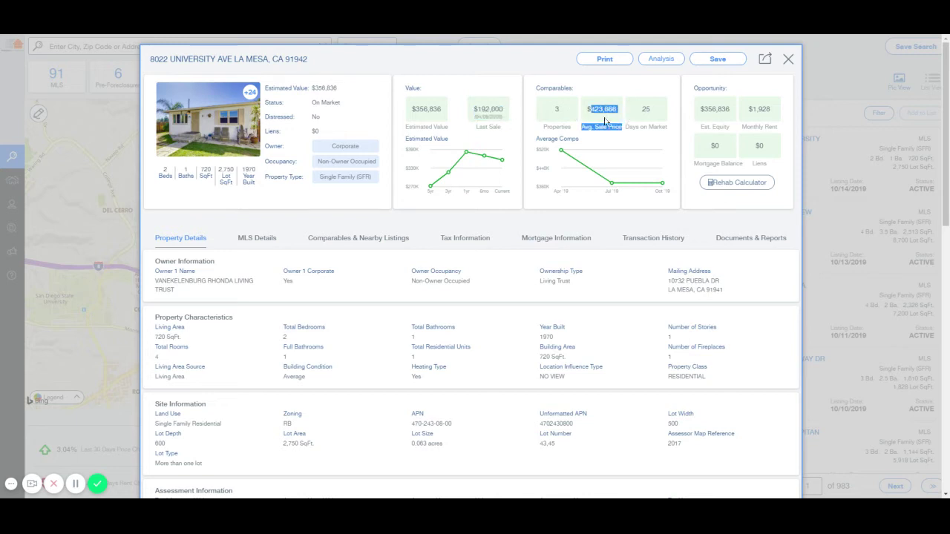
click(606, 121)
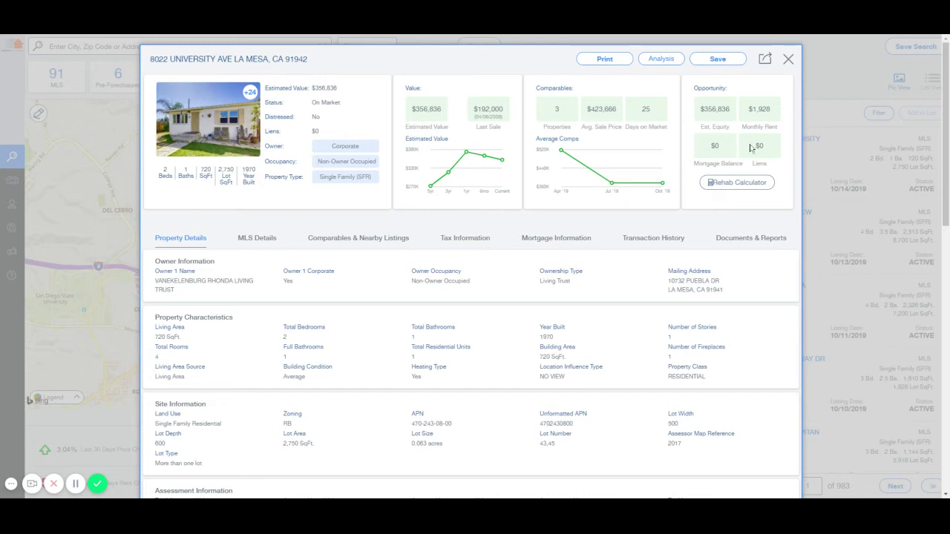
Scroll through the La Mesa property's details and view its MLS listing details
scroll(297, 208, down, 2)
scroll(297, 208, down, 4)
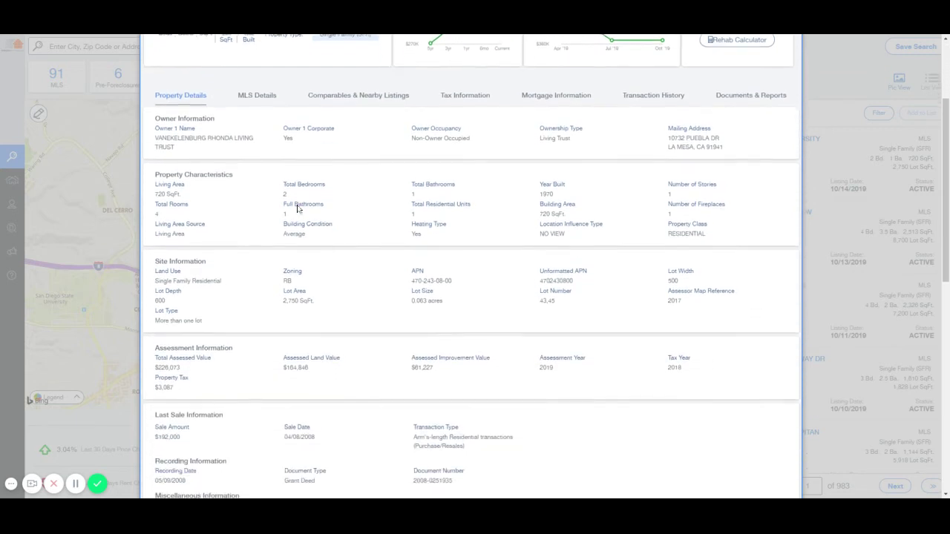
scroll(273, 182, down, 6)
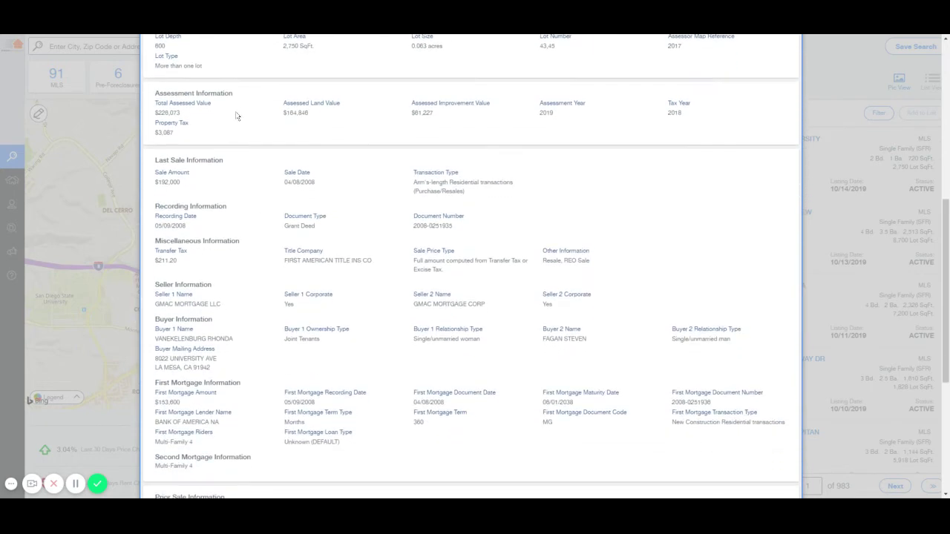
scroll(239, 119, down, 4)
scroll(242, 238, down, 1)
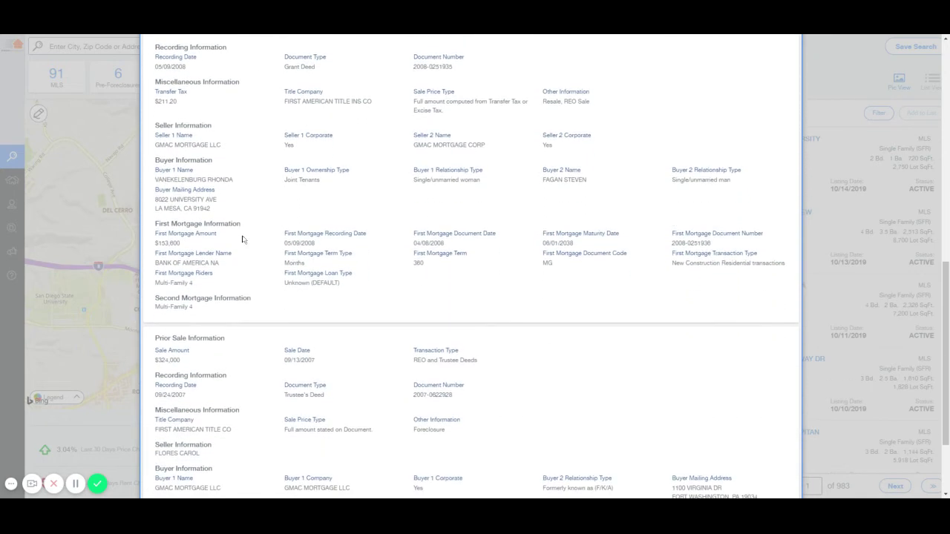
scroll(234, 266, down, 2)
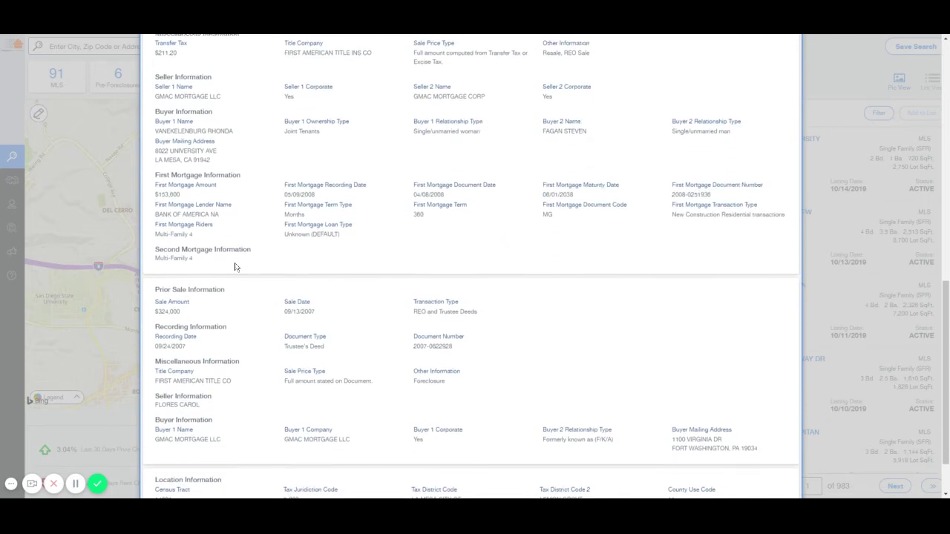
scroll(234, 266, down, 2)
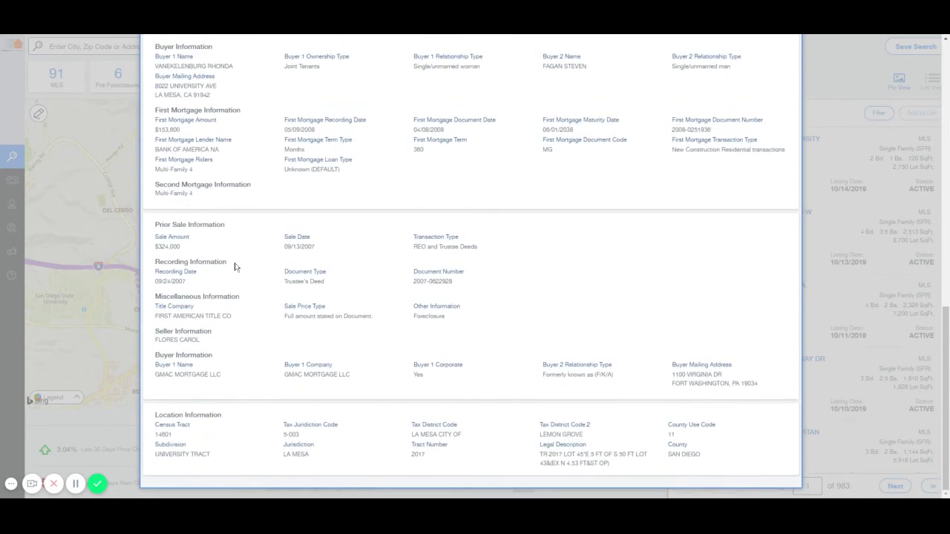
scroll(234, 266, up, 15)
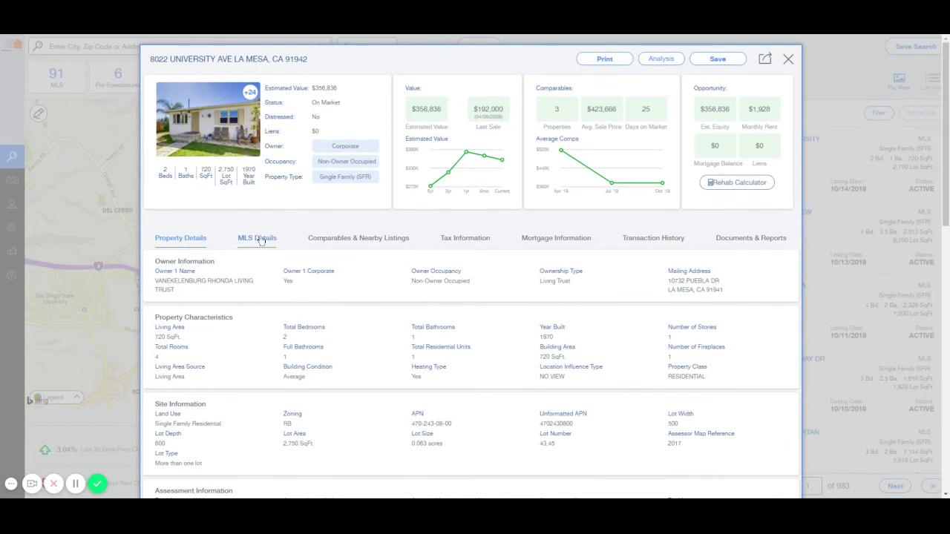
click(257, 238)
scroll(257, 285, down, 3)
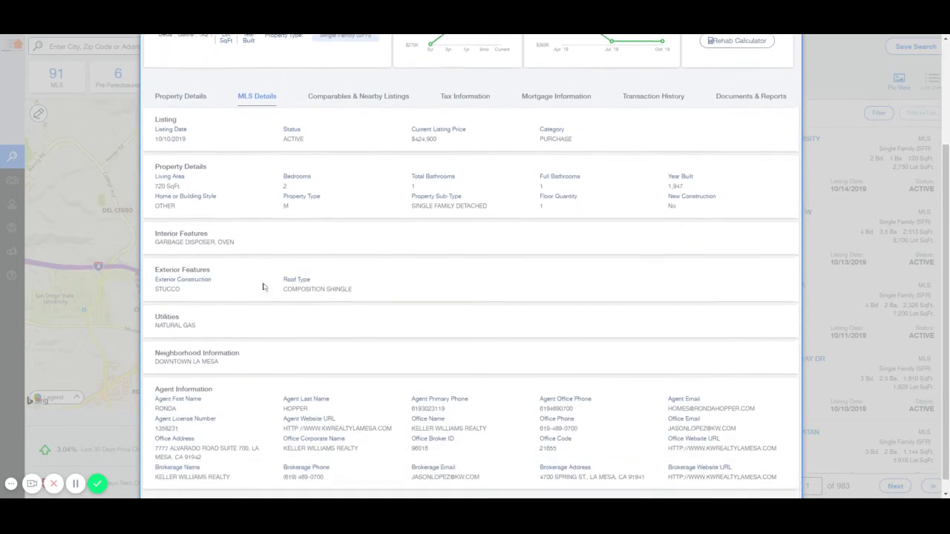
scroll(263, 287, up, 3)
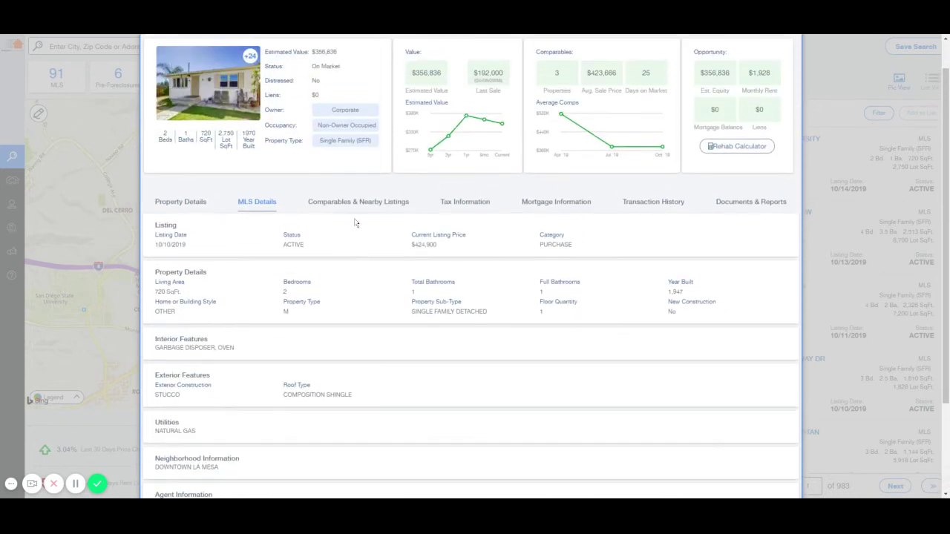
Check tax, mortgage and transaction history, view comparables, then close the details window
click(464, 196)
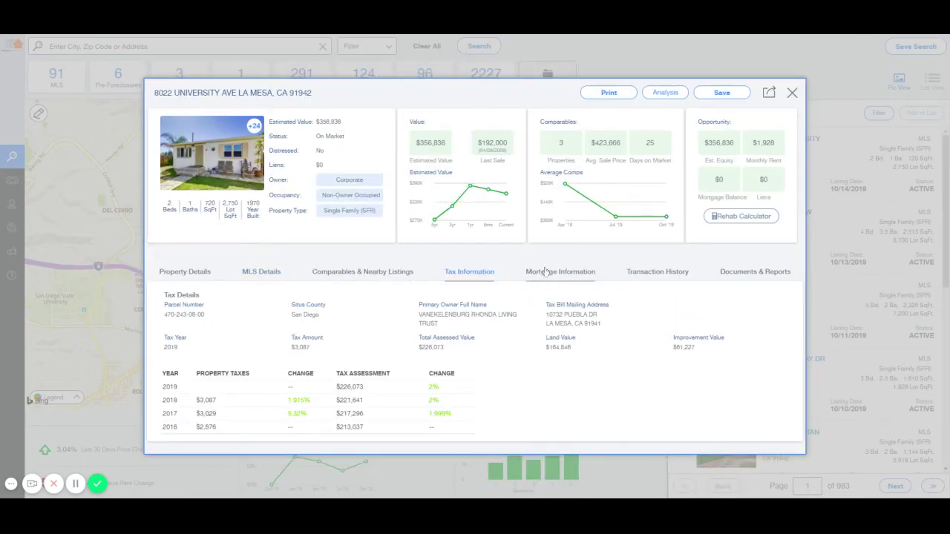
click(583, 274)
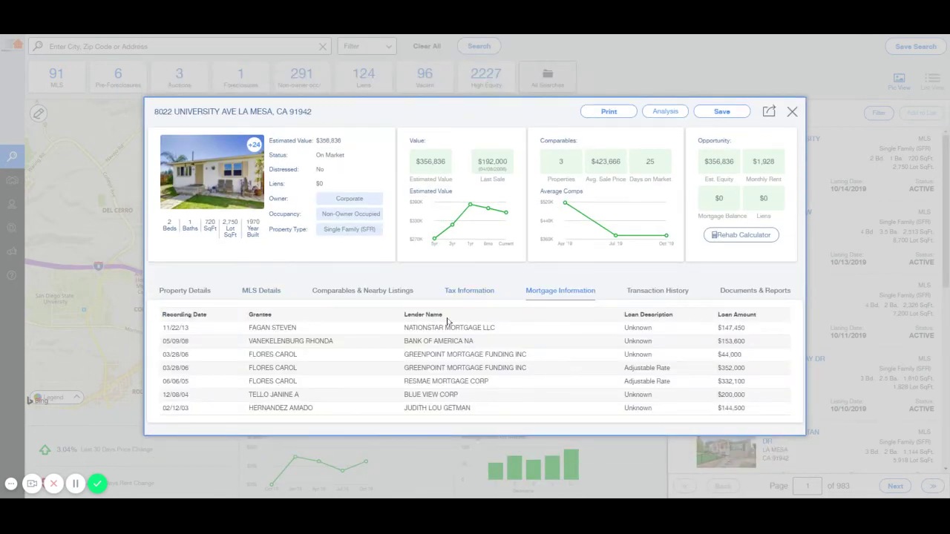
click(644, 291)
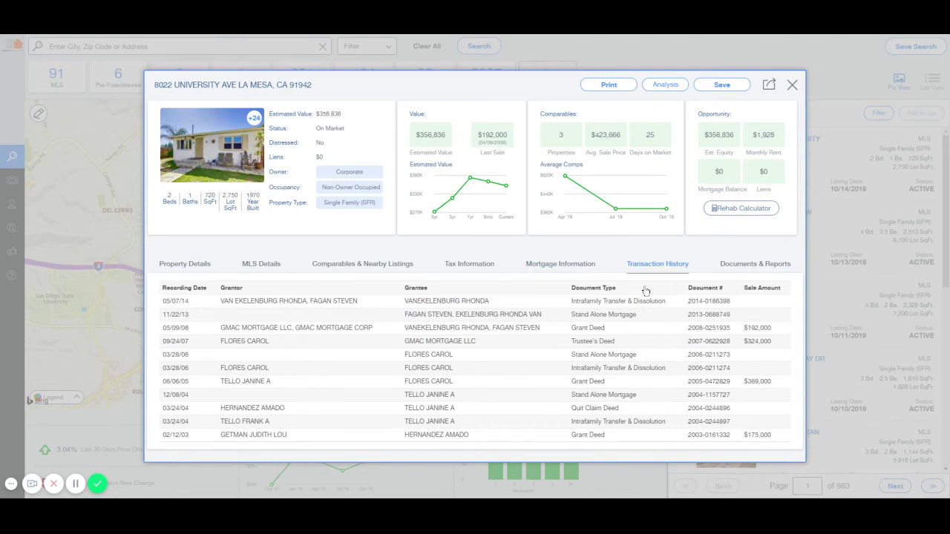
click(266, 263)
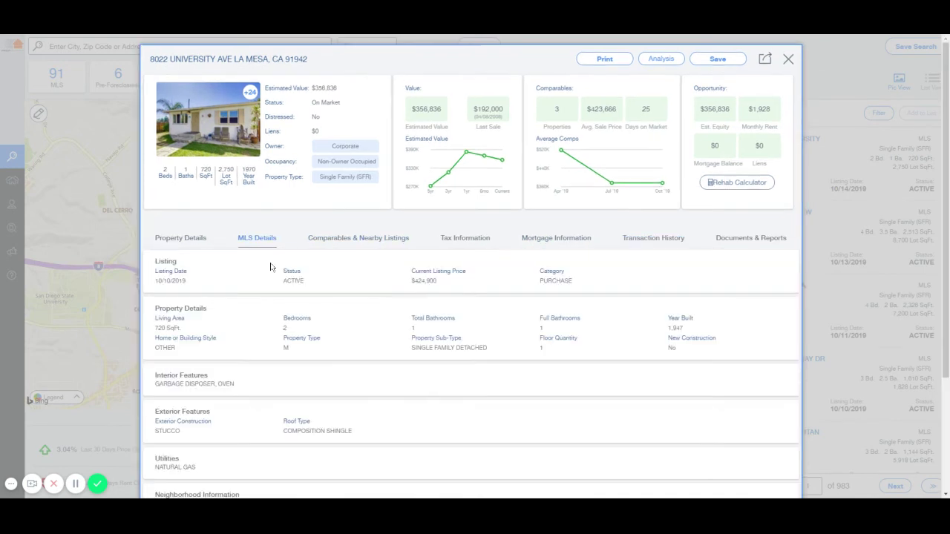
click(341, 239)
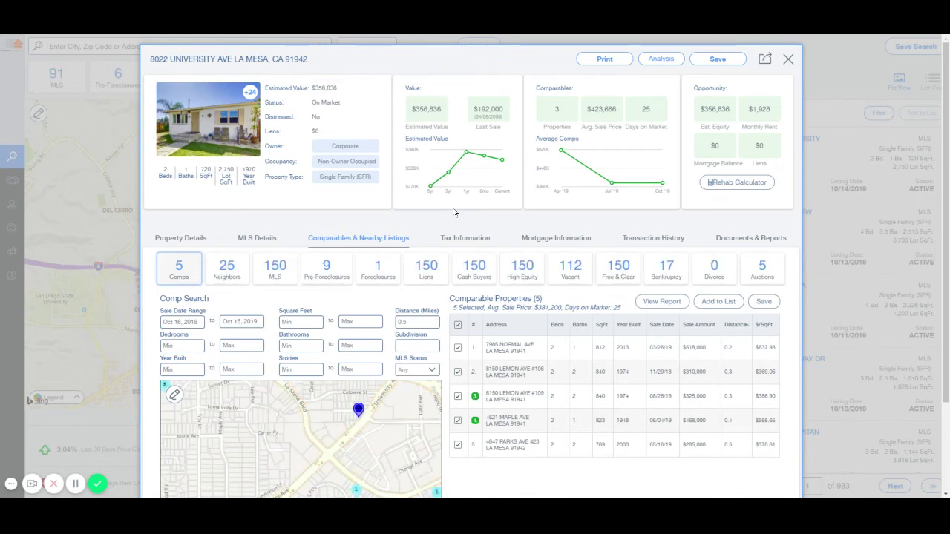
scroll(452, 212, down, 3)
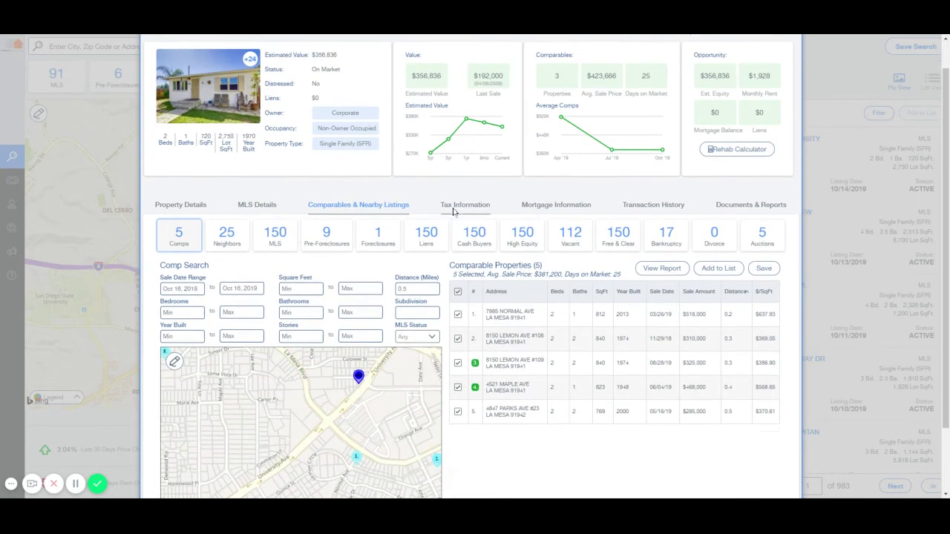
scroll(455, 213, up, 1)
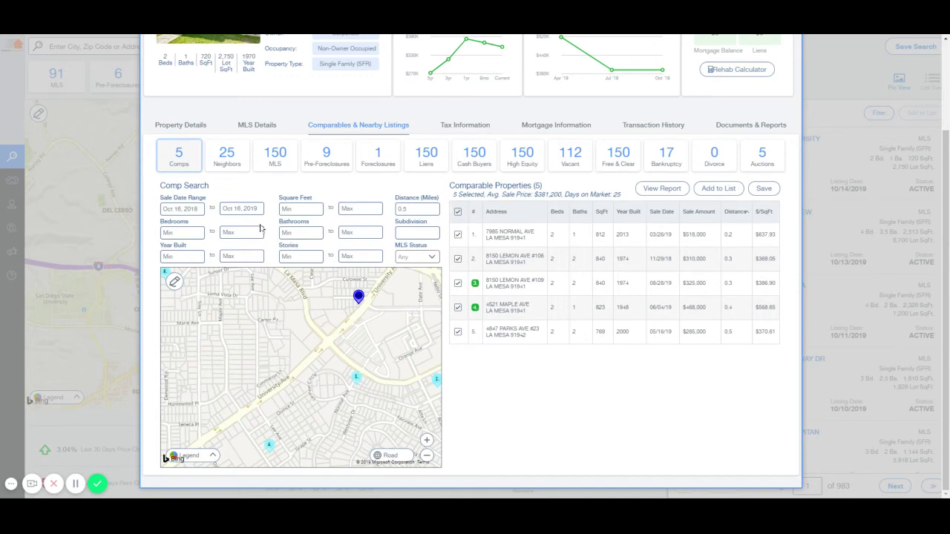
click(103, 197)
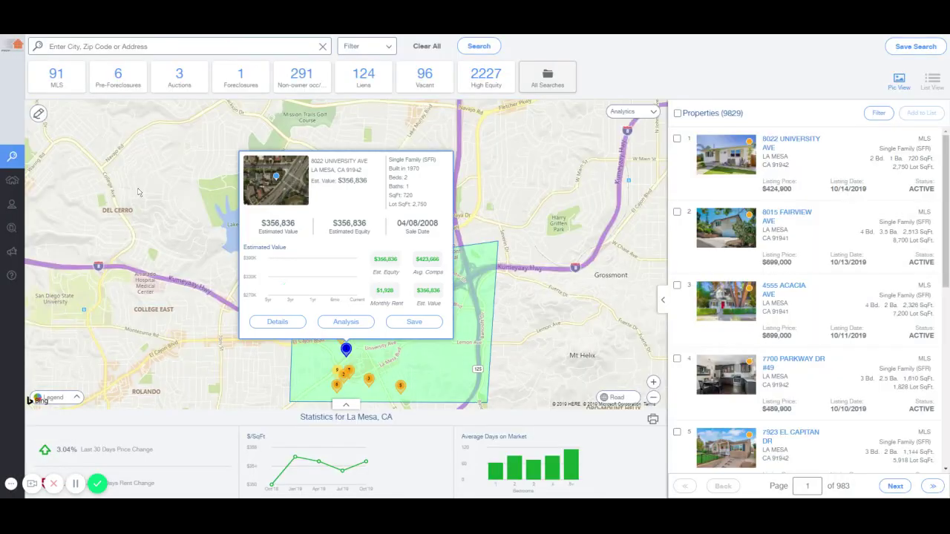
click(323, 47)
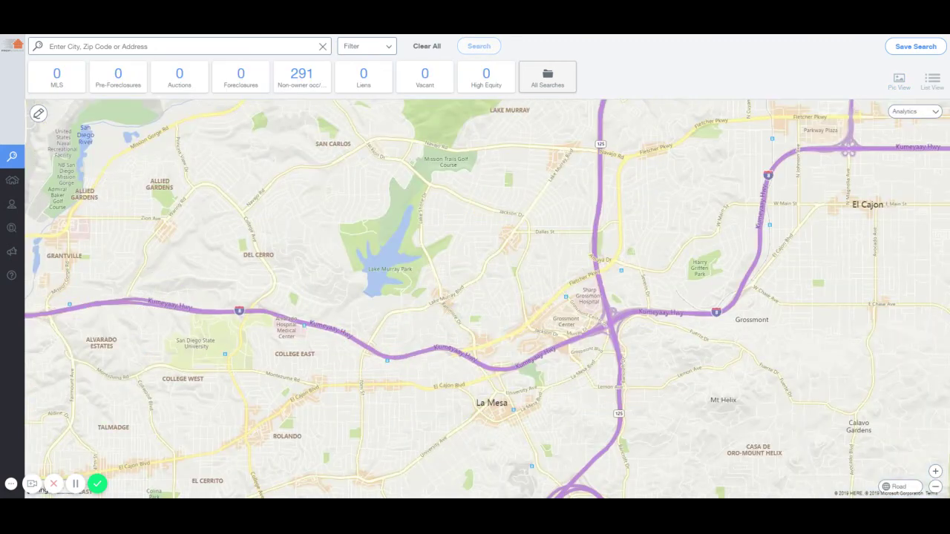
click(161, 47)
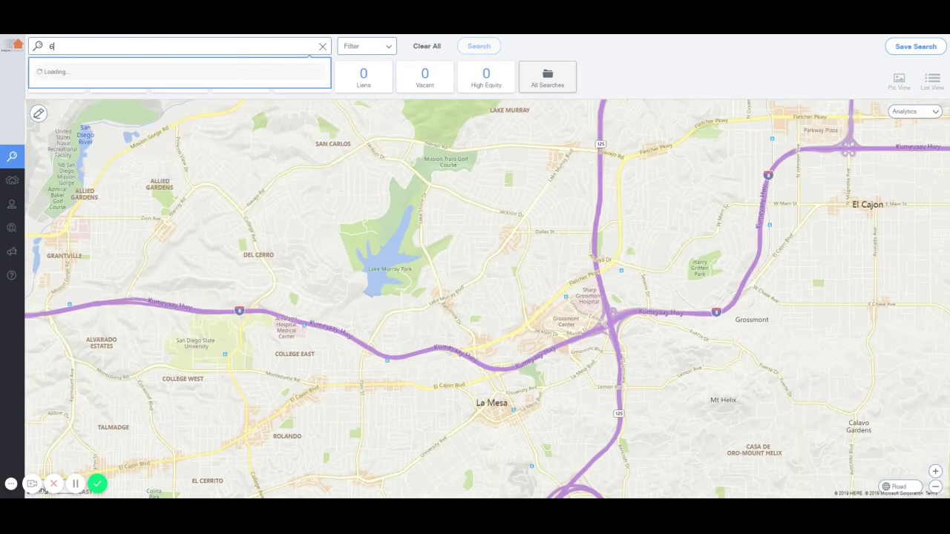
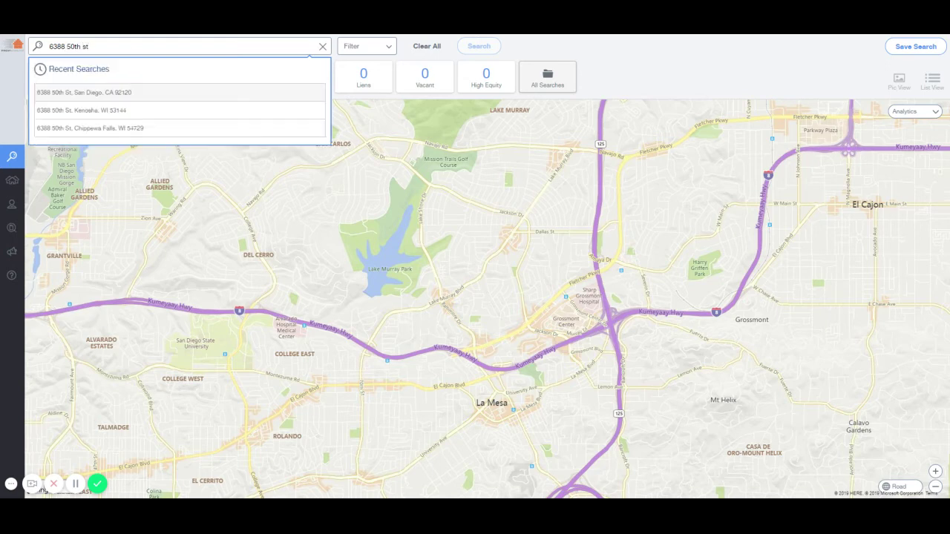
click(127, 92)
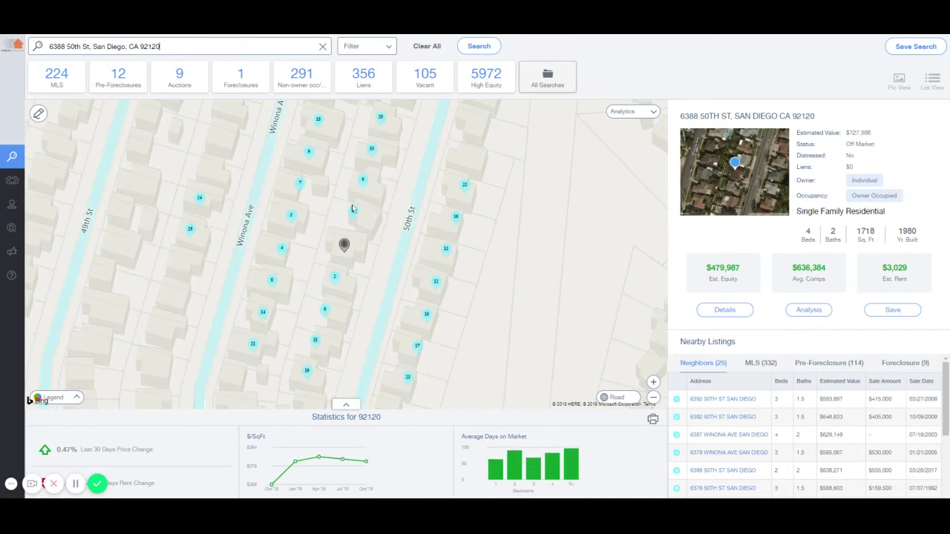
click(724, 310)
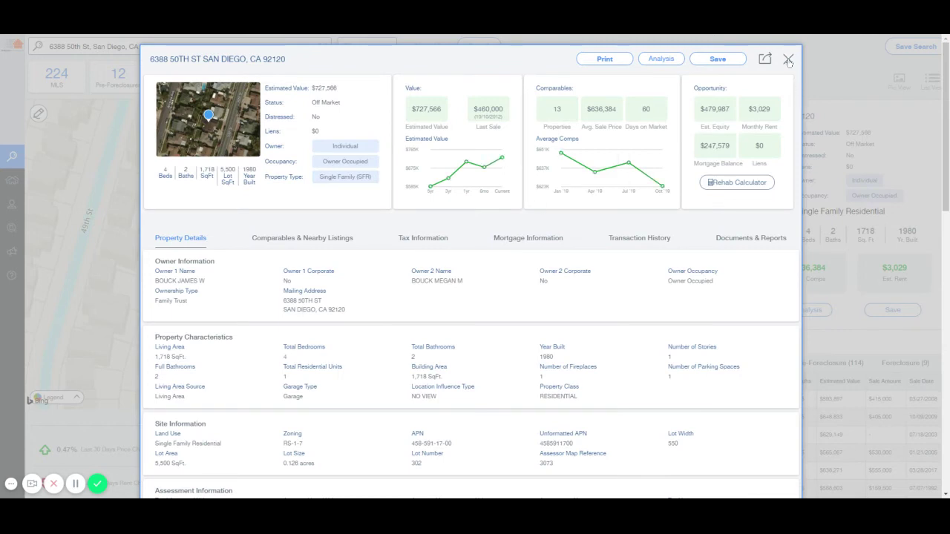
click(788, 59)
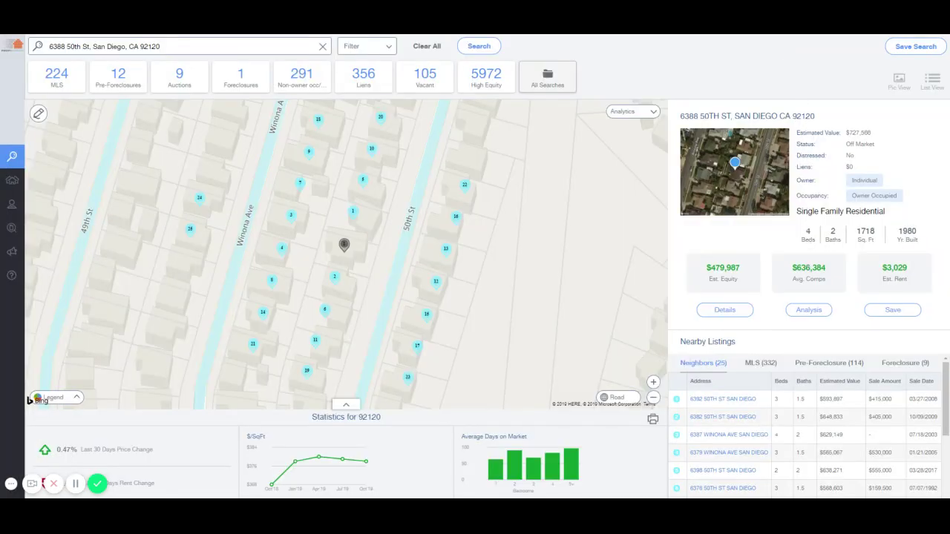
click(810, 311)
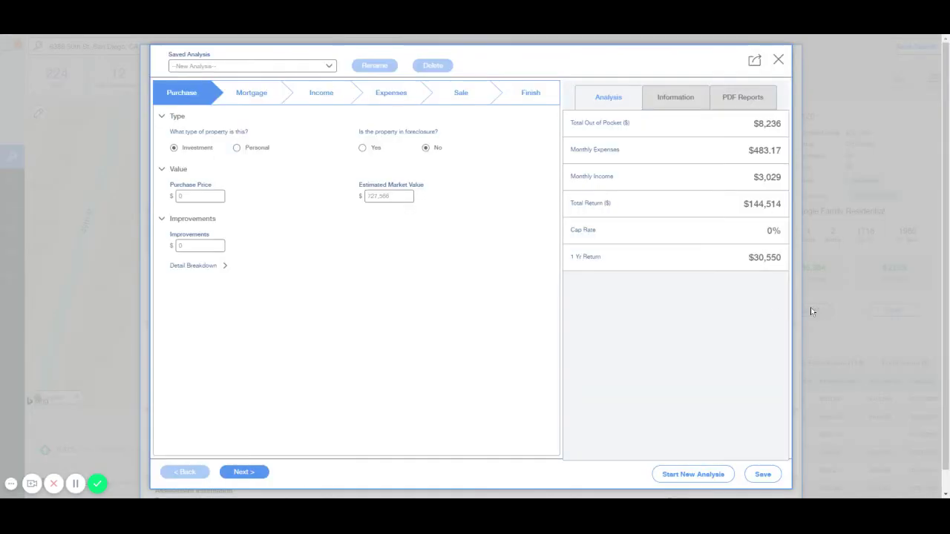
click(779, 59)
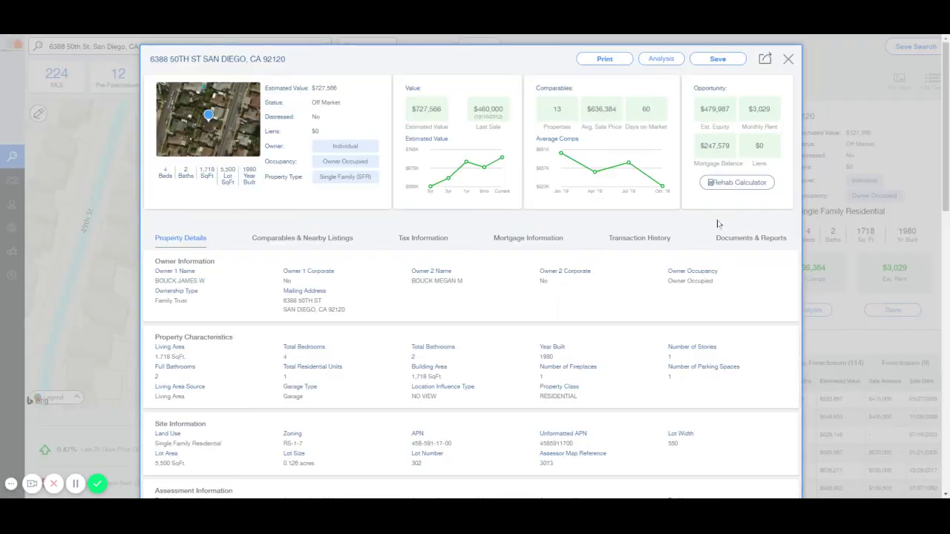
click(294, 248)
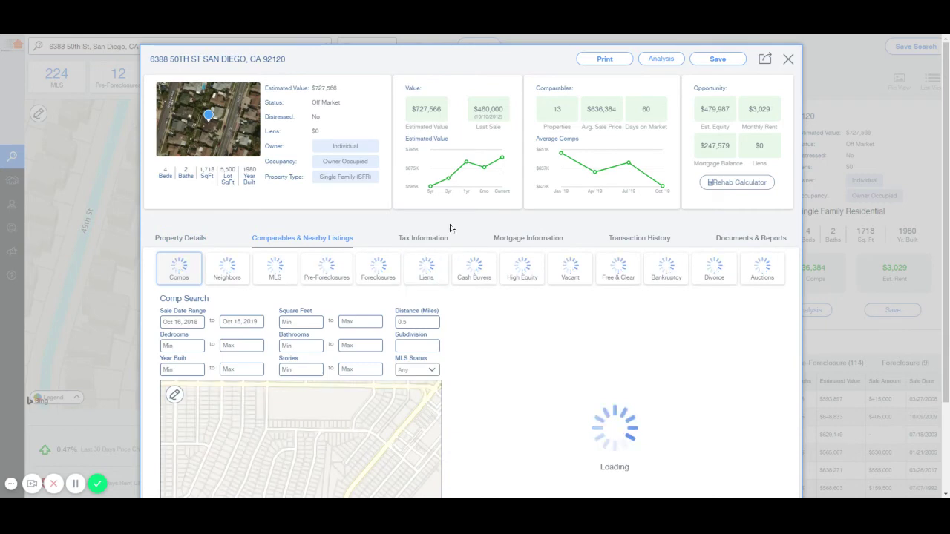
scroll(441, 220, down, 1)
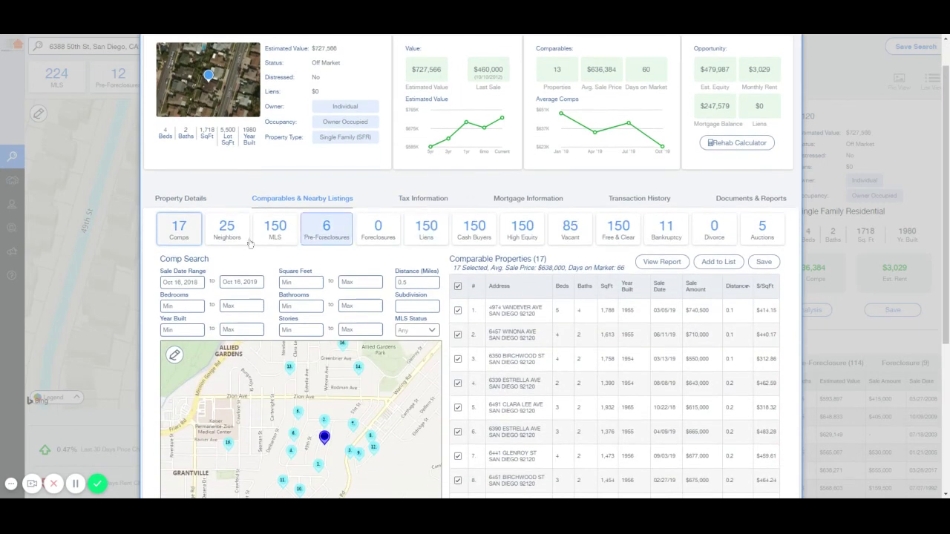
scroll(148, 229, down, 2)
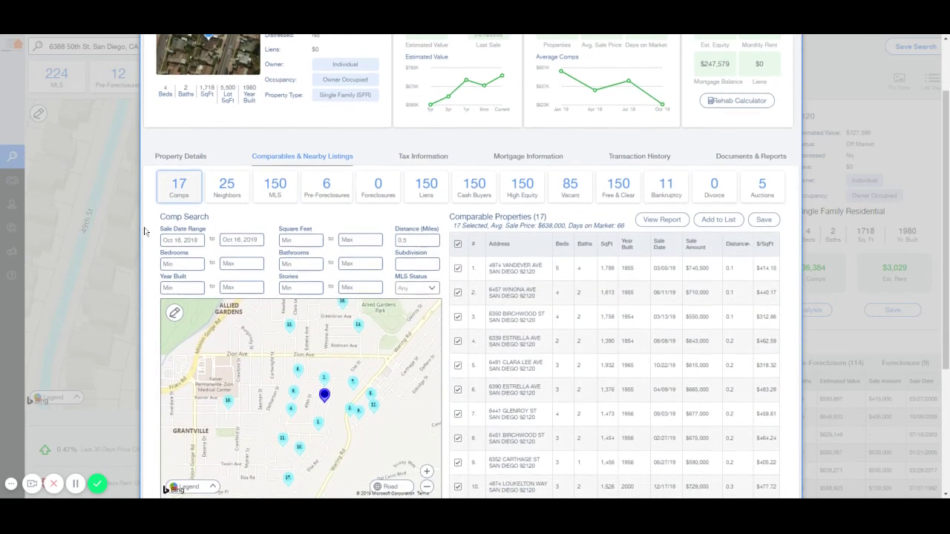
scroll(149, 229, down, 1)
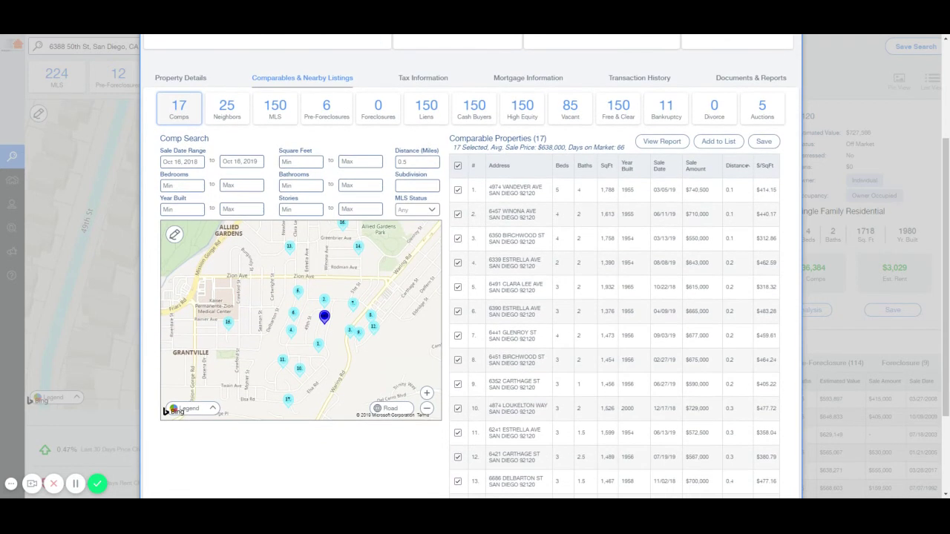
Filter nearby MLS listings to 3–4 beds, 1,300–1,800 sq ft and 2+ baths, sorted by newest list date
click(275, 109)
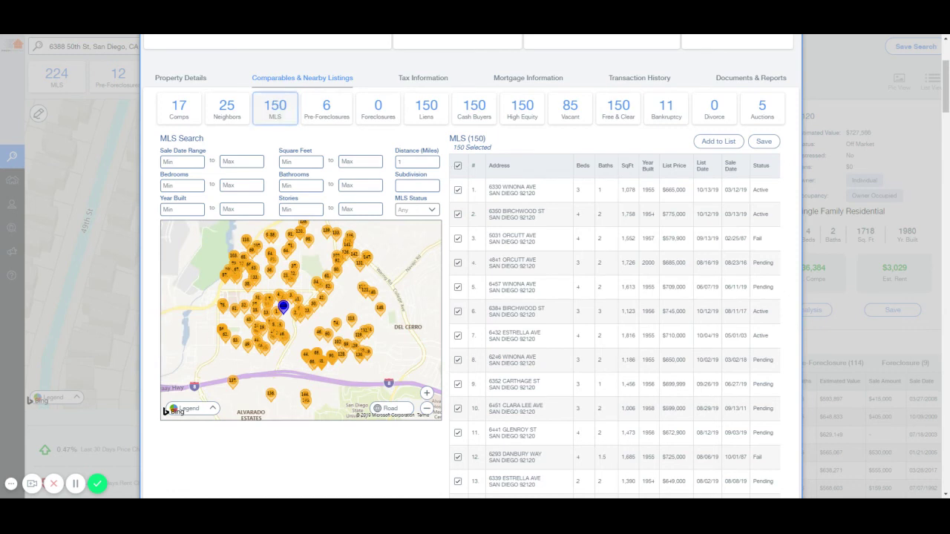
scroll(248, 159, up, 4)
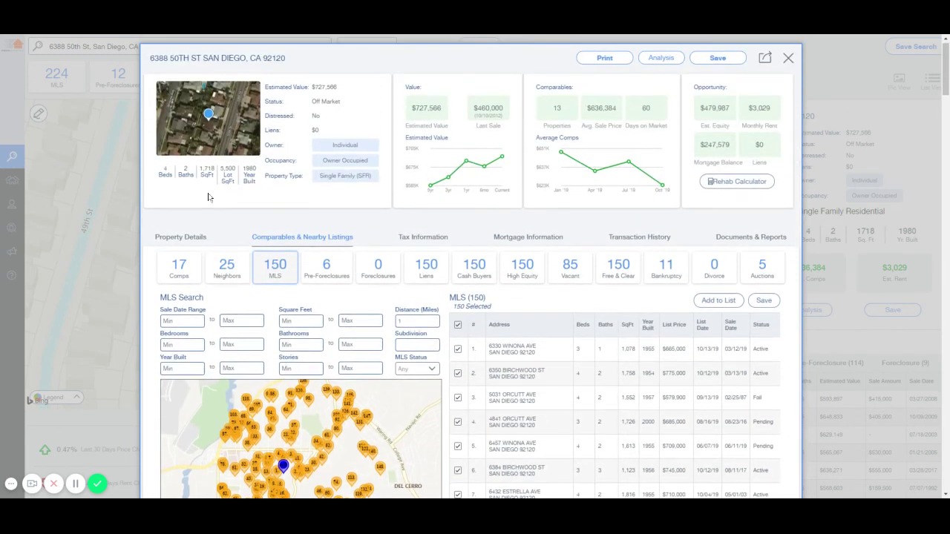
scroll(197, 193, down, 3)
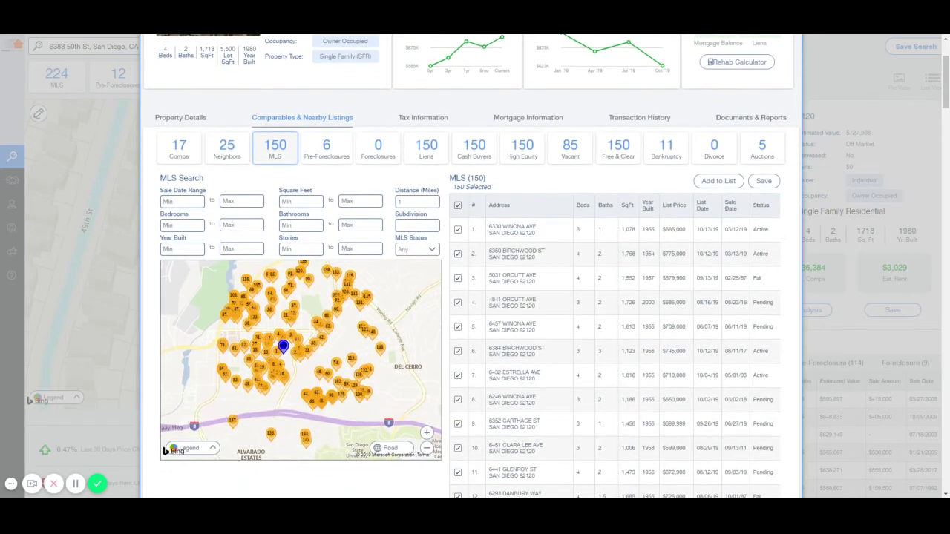
click(165, 226)
text(3)
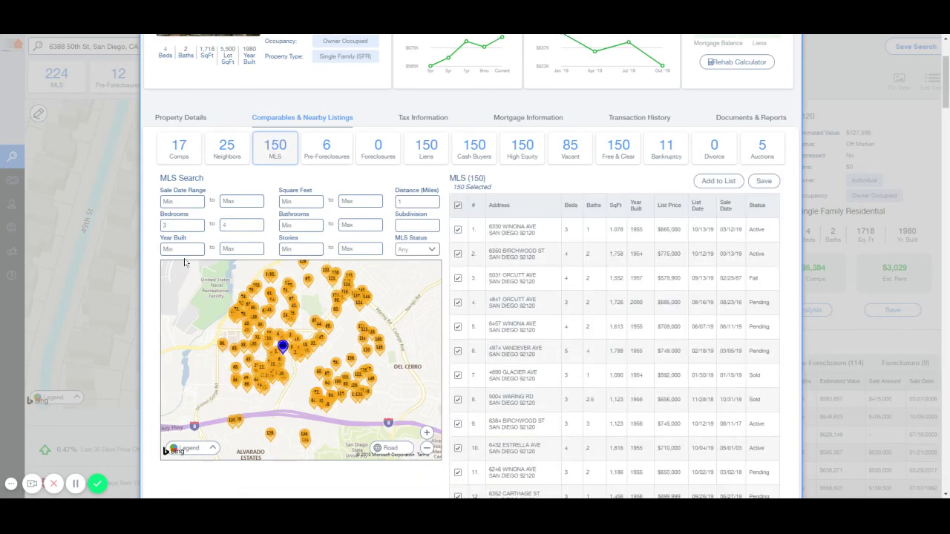
text(4)
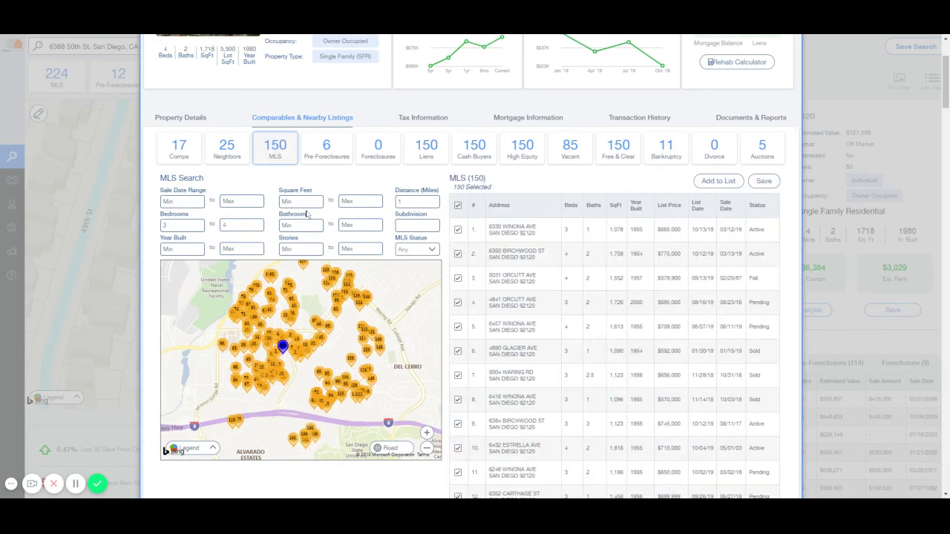
text(1300)
key(Tab)
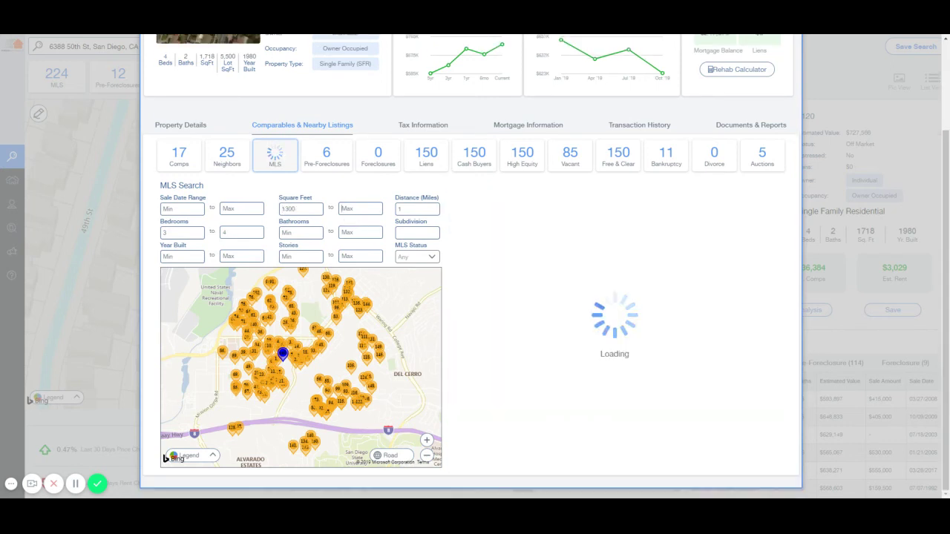
text(1800)
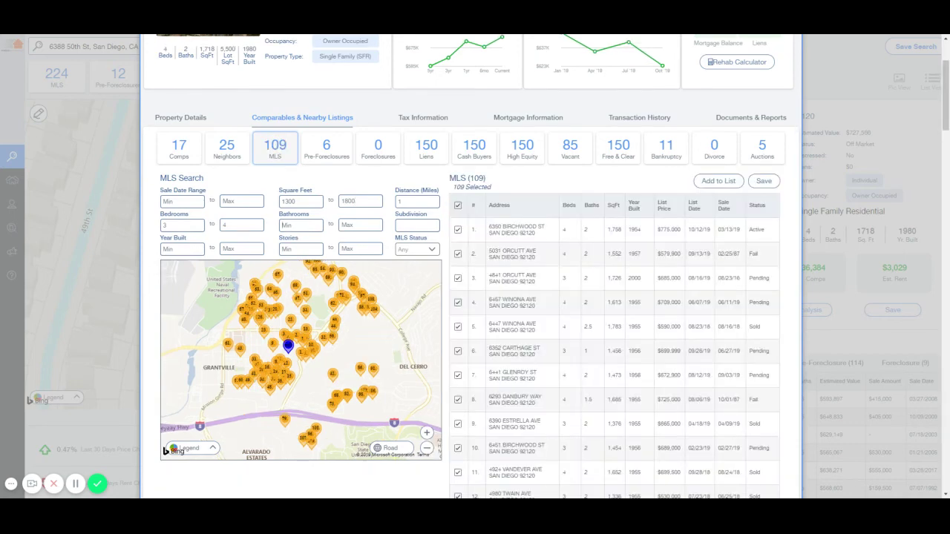
text(2)
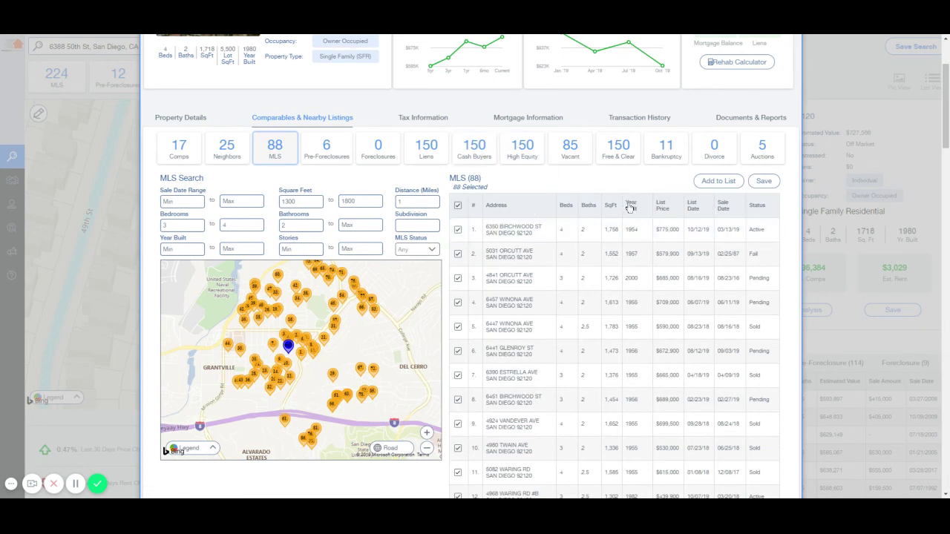
click(697, 206)
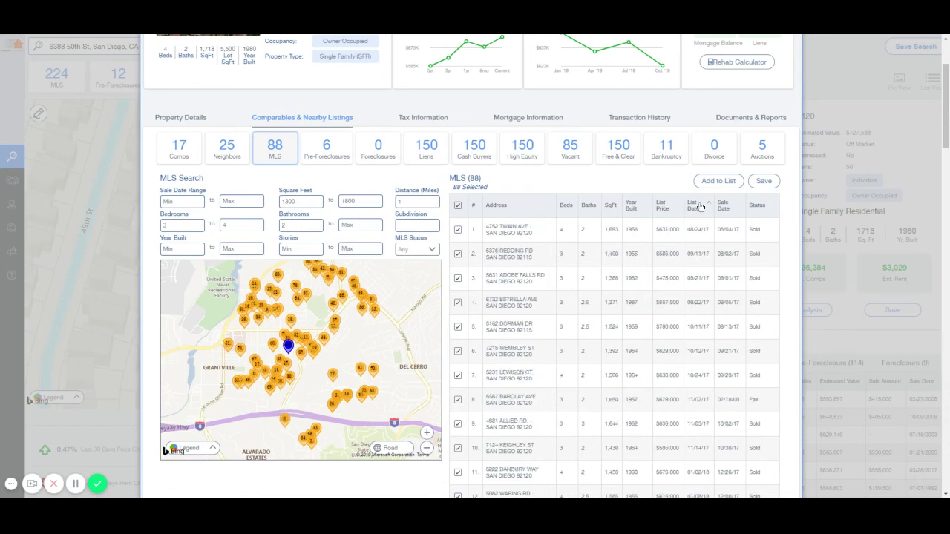
click(698, 206)
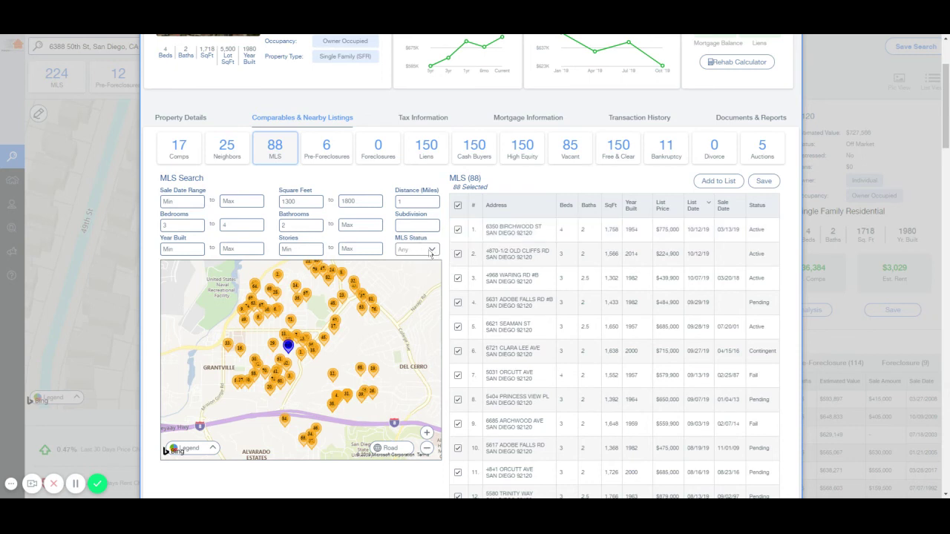
Try the MLS statuses Active, Contingent, Fail and Pending, then settle on Sold for 48 listings
click(414, 273)
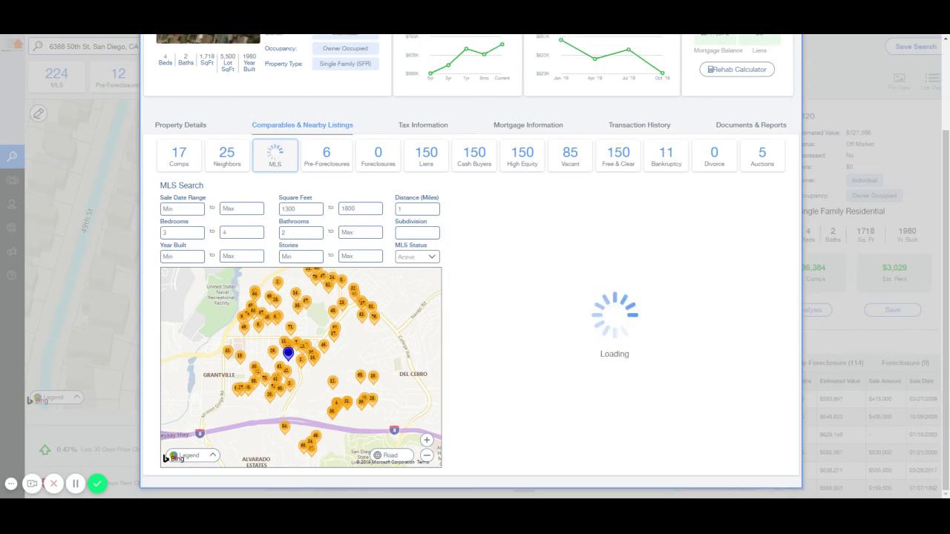
click(425, 259)
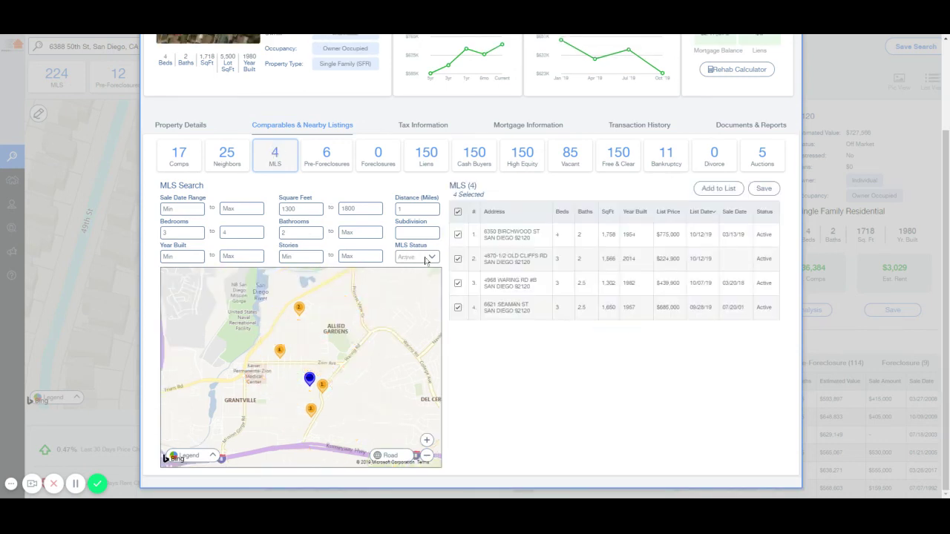
click(425, 291)
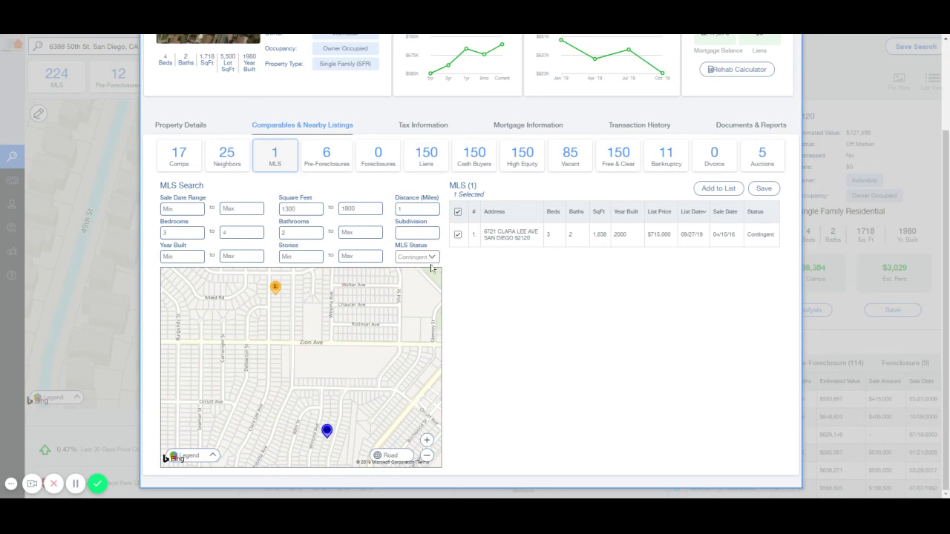
click(433, 323)
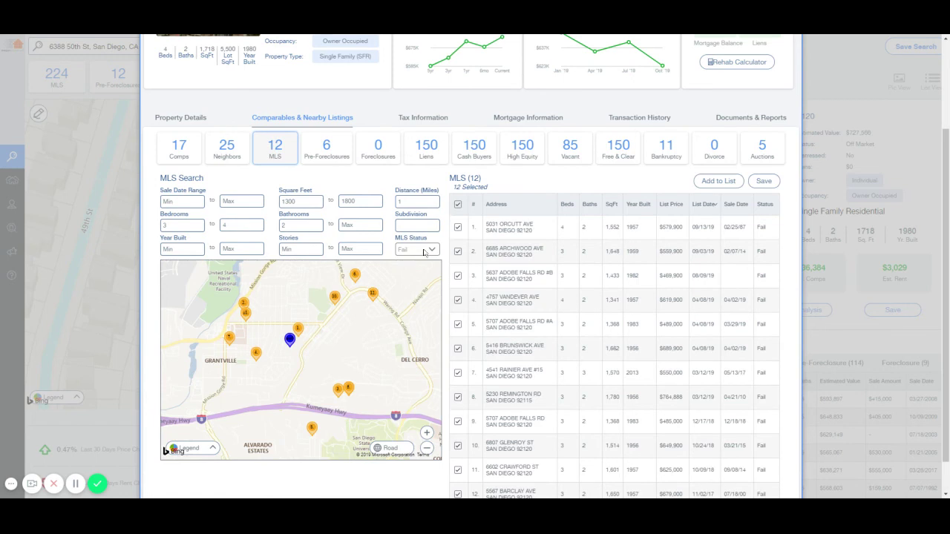
click(413, 300)
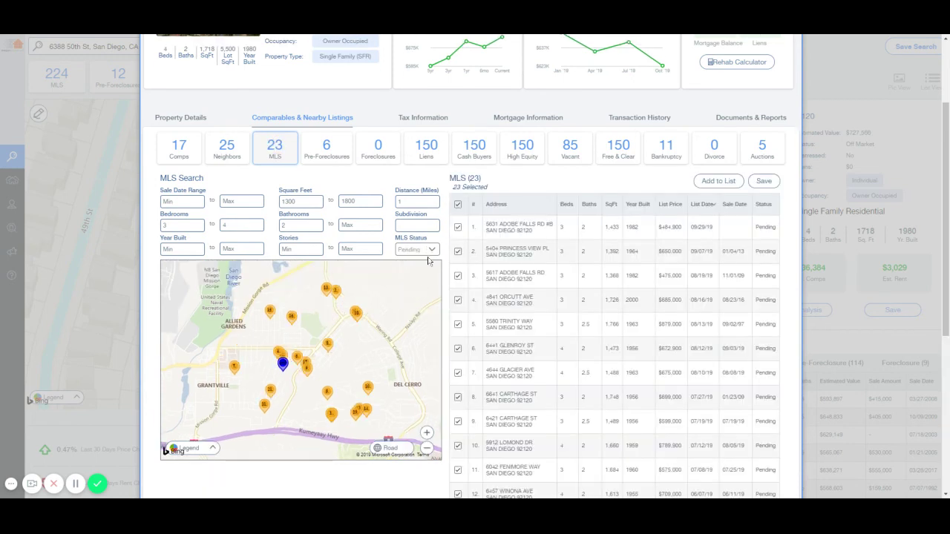
click(426, 297)
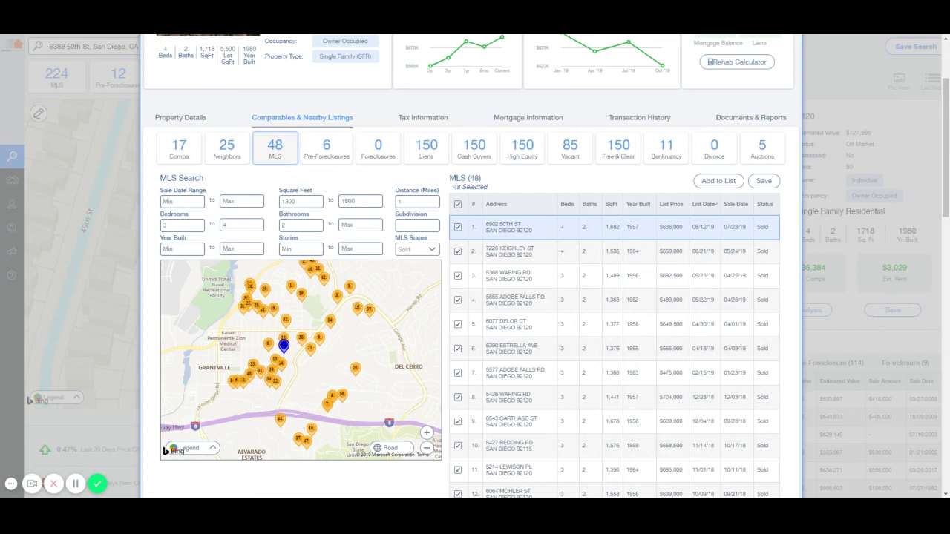
Deselect all 48 sold listings and select only the third, fourth and fifth as comps
click(522, 228)
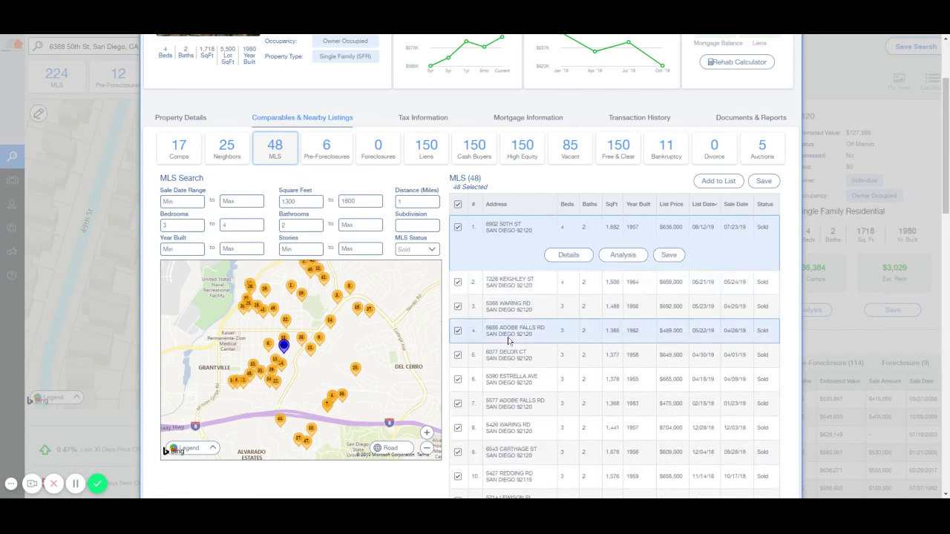
scroll(483, 263, down, 1)
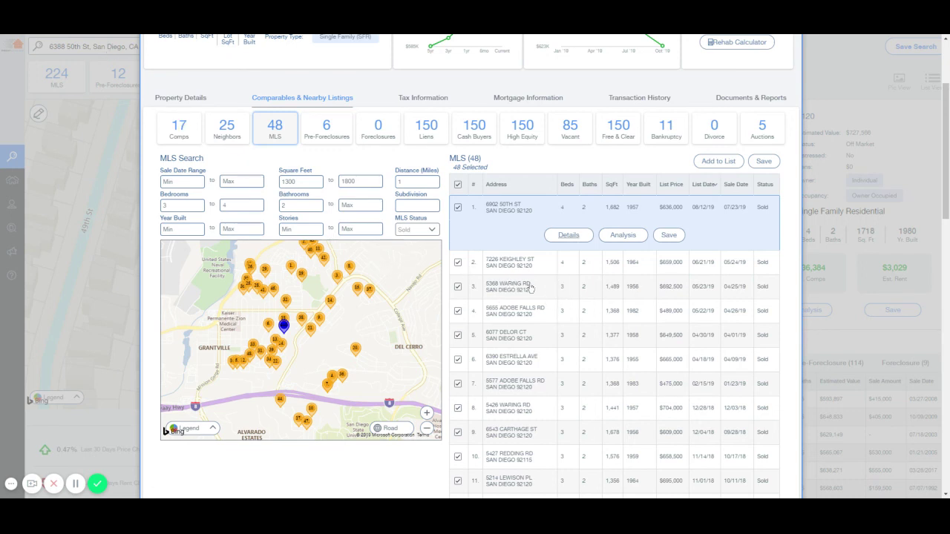
click(457, 185)
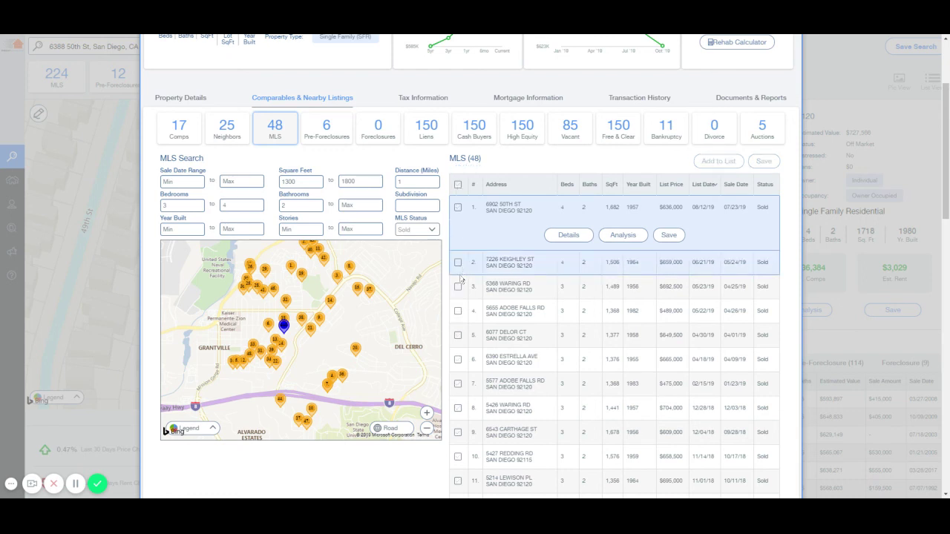
click(457, 287)
click(458, 282)
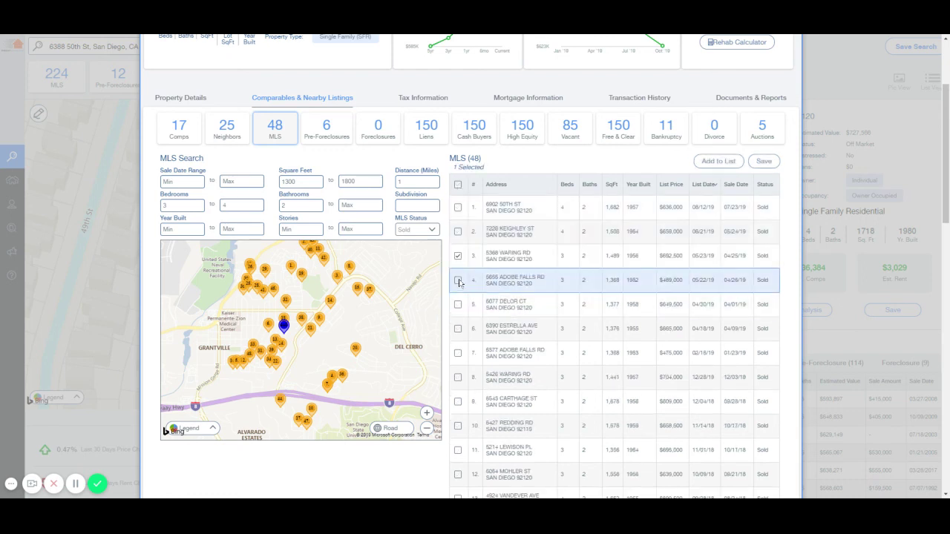
click(458, 305)
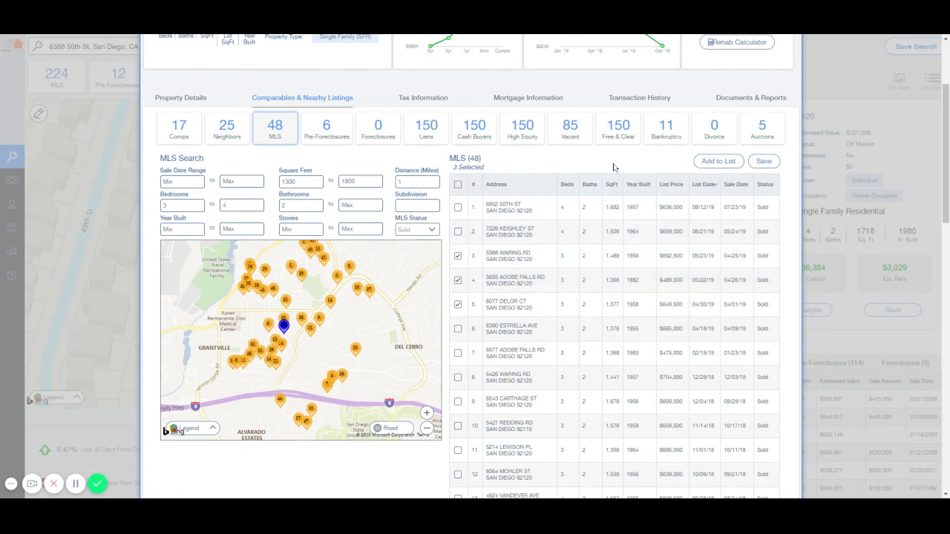
scroll(558, 243, up, 3)
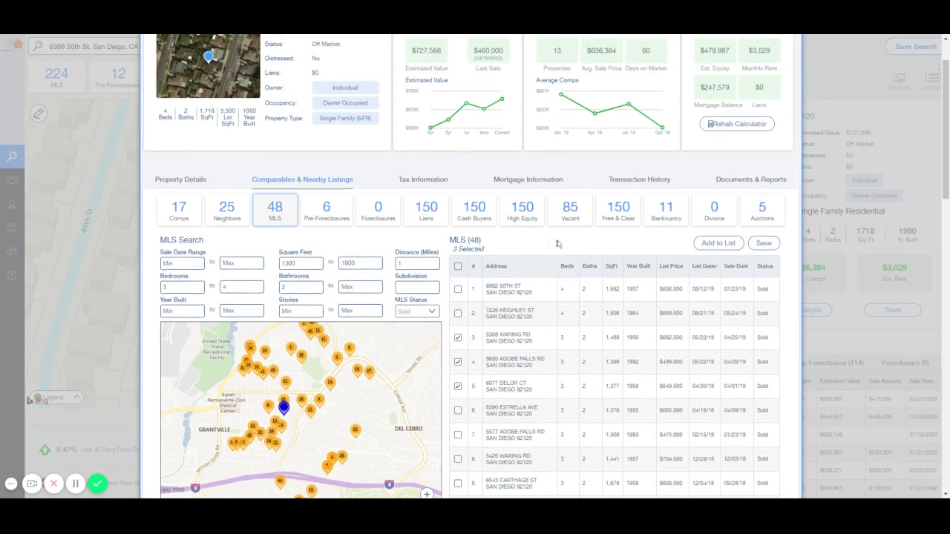
scroll(558, 244, down, 1)
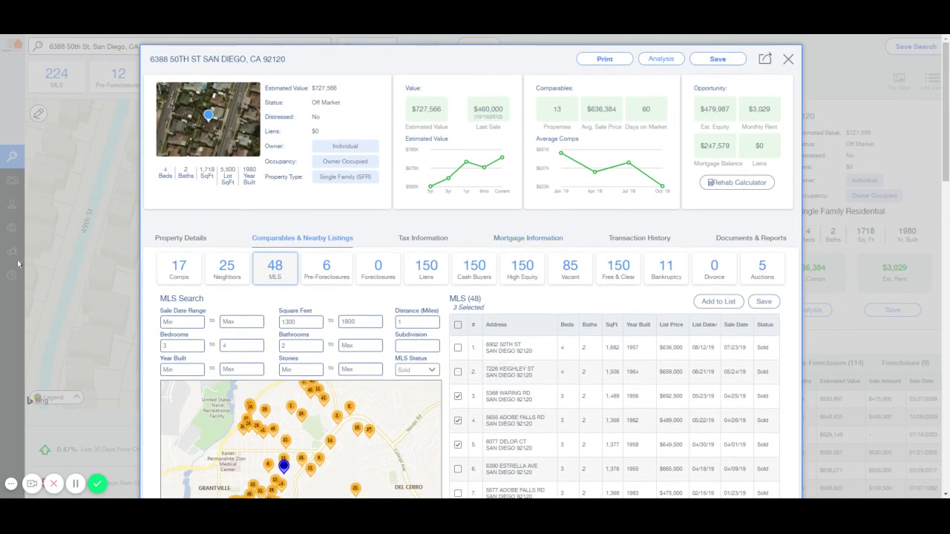
click(94, 210)
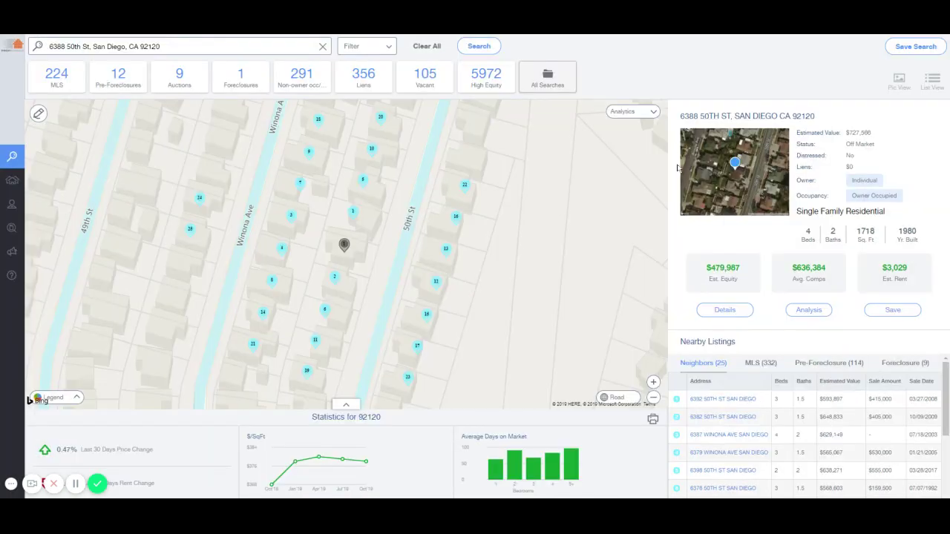